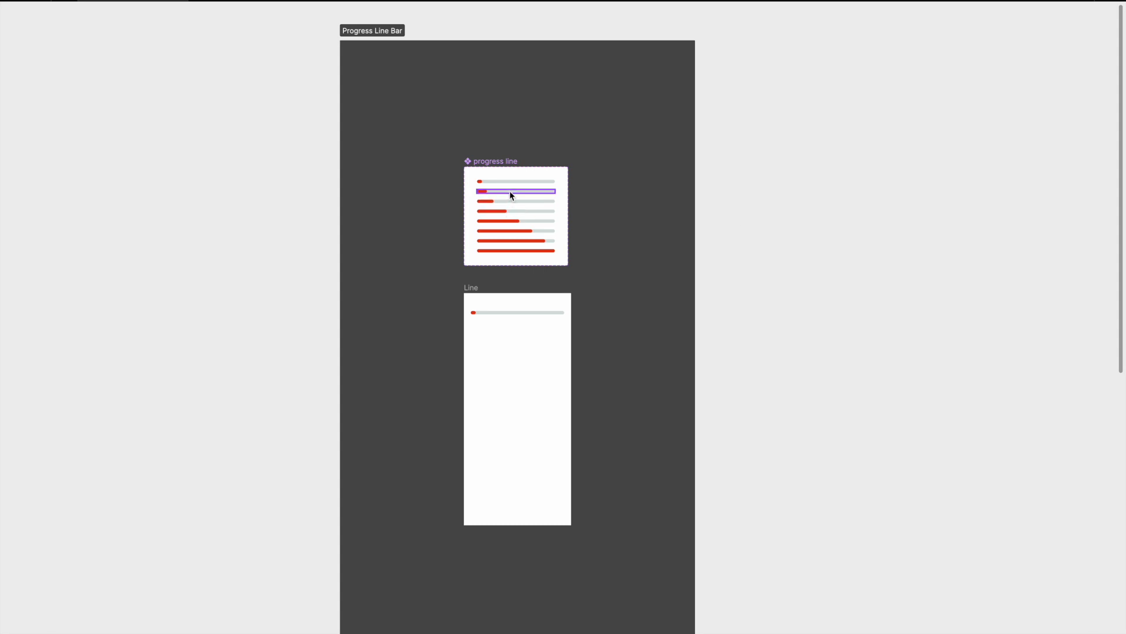
Examine the finished progress line component variants and the Line frame that uses one of them.
scroll(511, 195, up, 5)
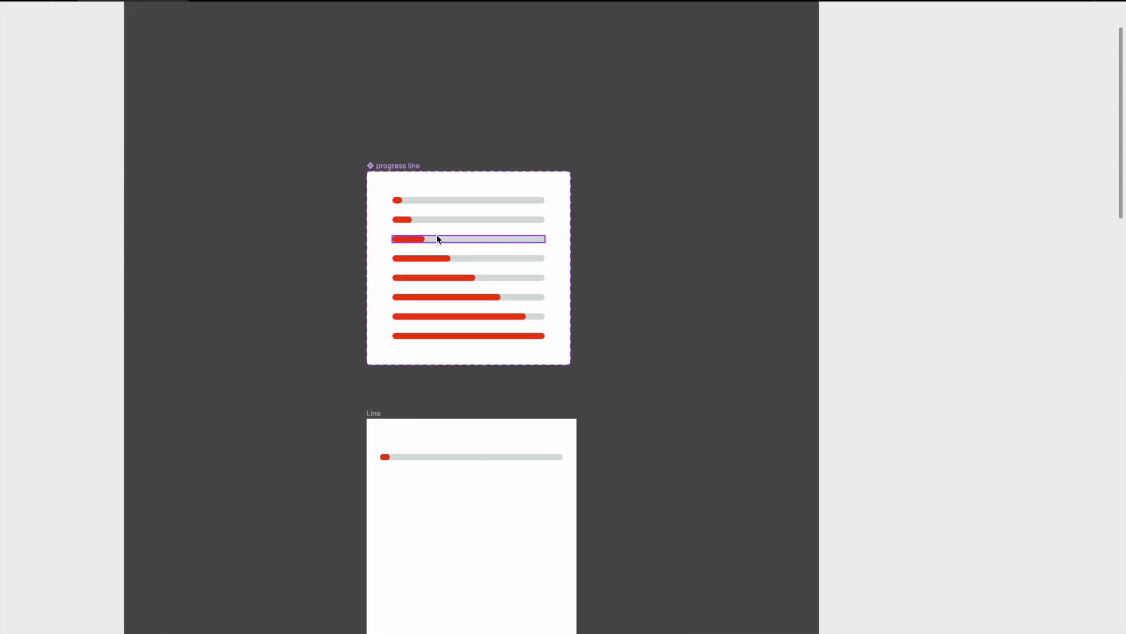
scroll(444, 283, down, 2)
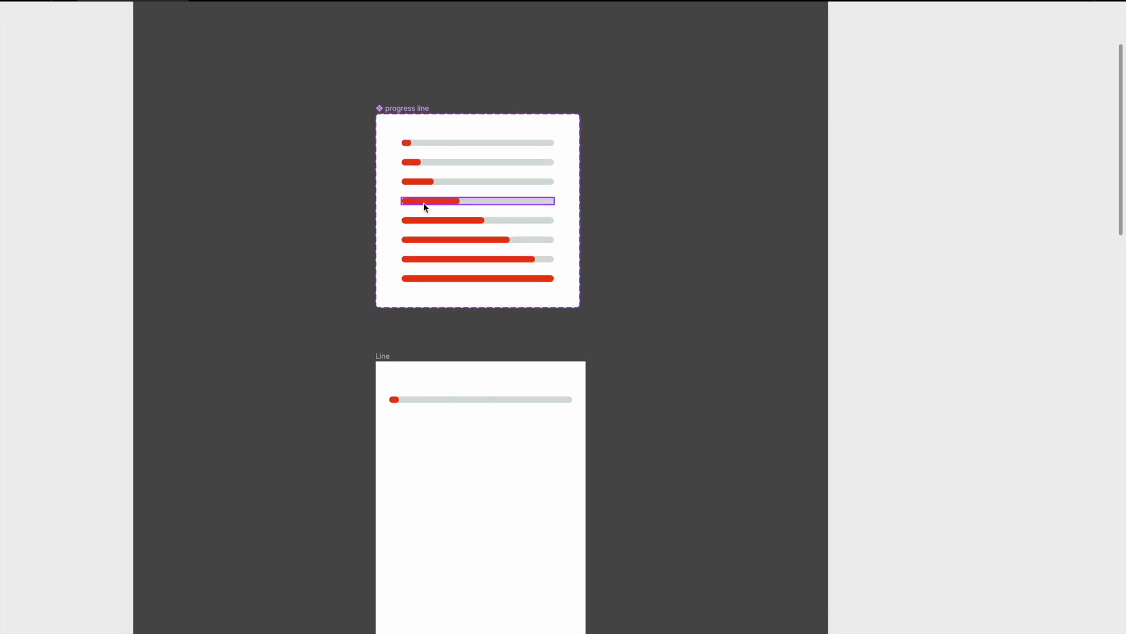
click(400, 173)
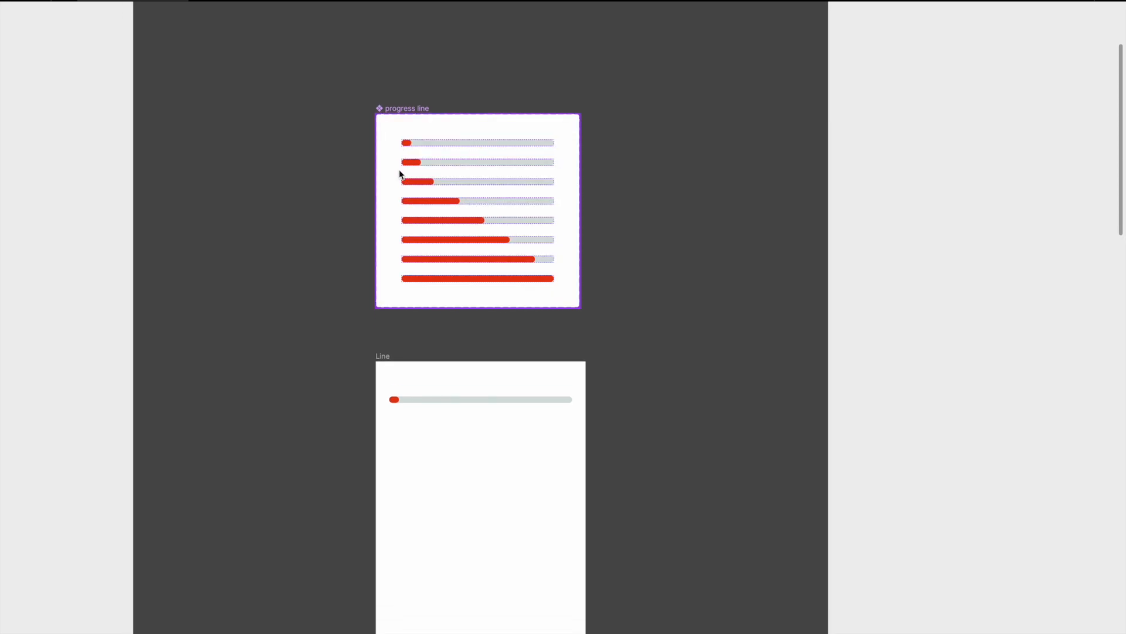
scroll(462, 289, down, 5)
scroll(463, 289, down, 1)
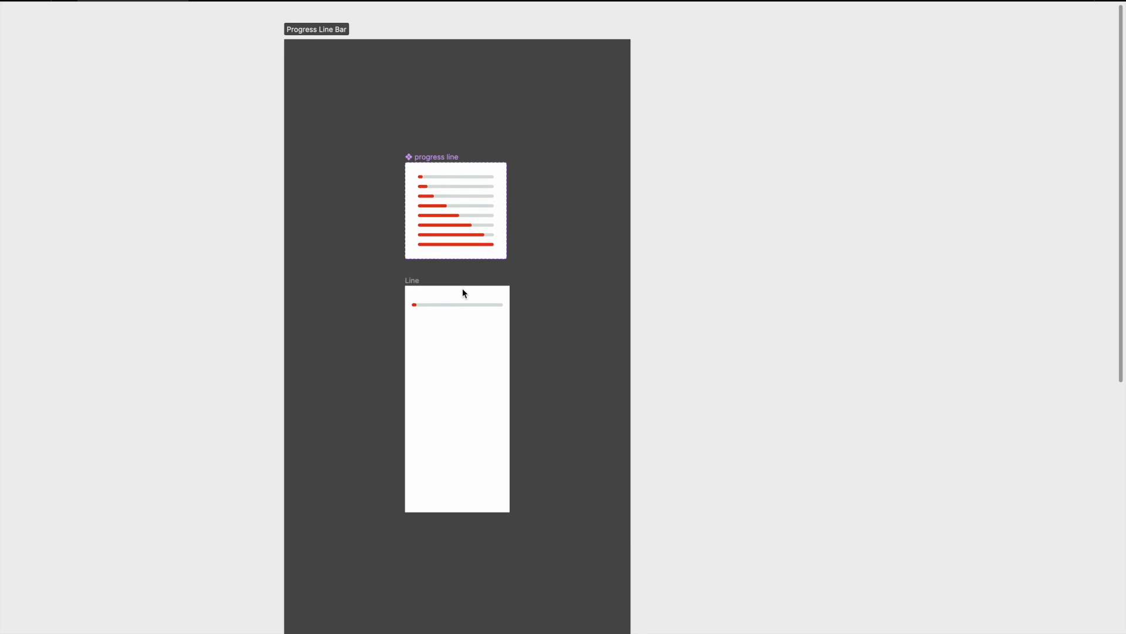
scroll(462, 292, down, 2)
scroll(462, 291, down, 2)
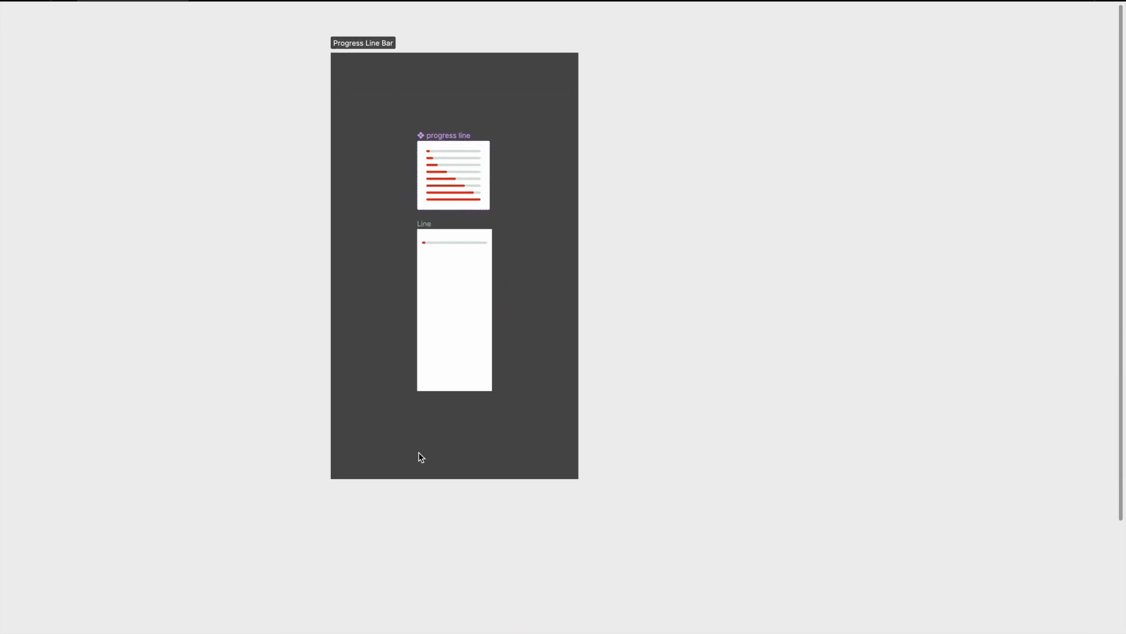
Draw a section of matching width below the Progress Line Bar section and name it "Line progress bar".
scroll(401, 571, down, 5)
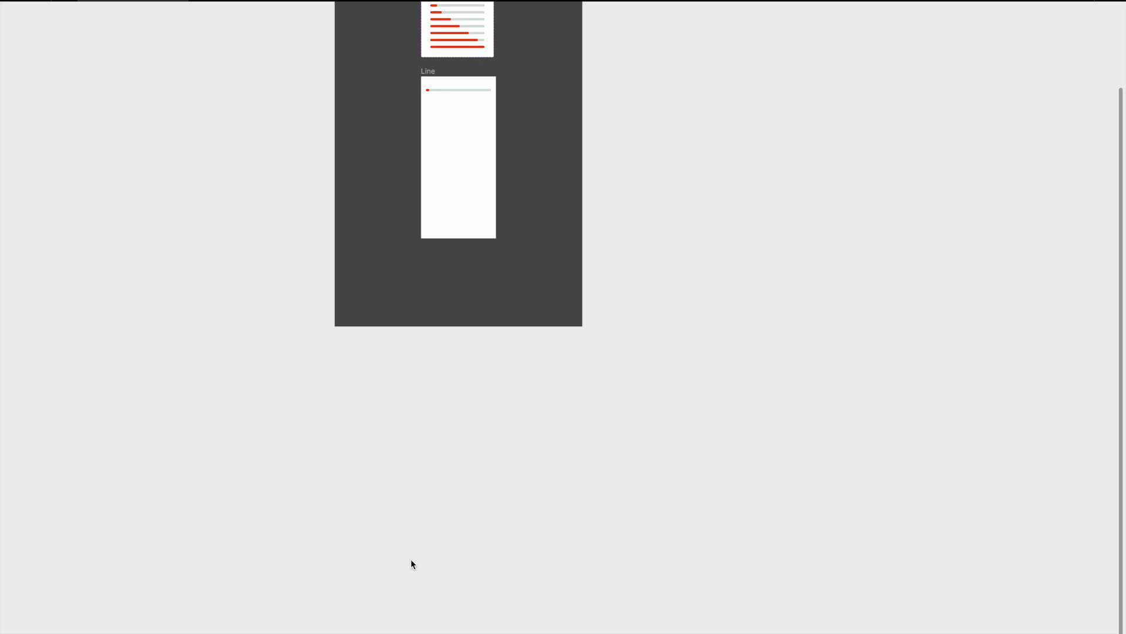
key(shift+s)
drag(333, 384, 583, 628)
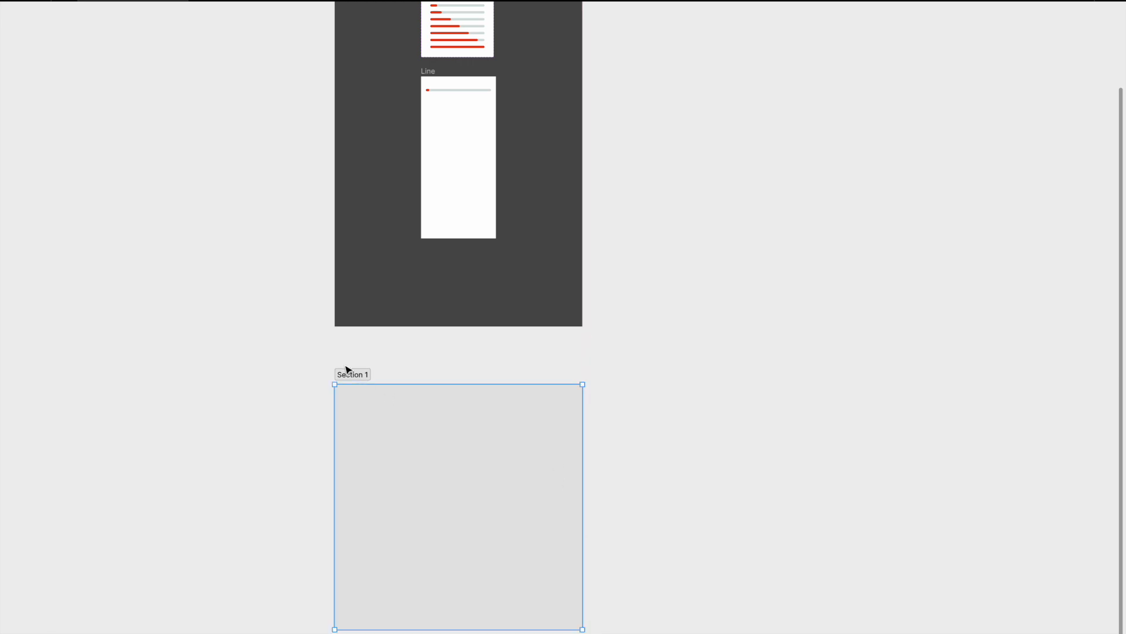
double_click(361, 375)
text(Line )
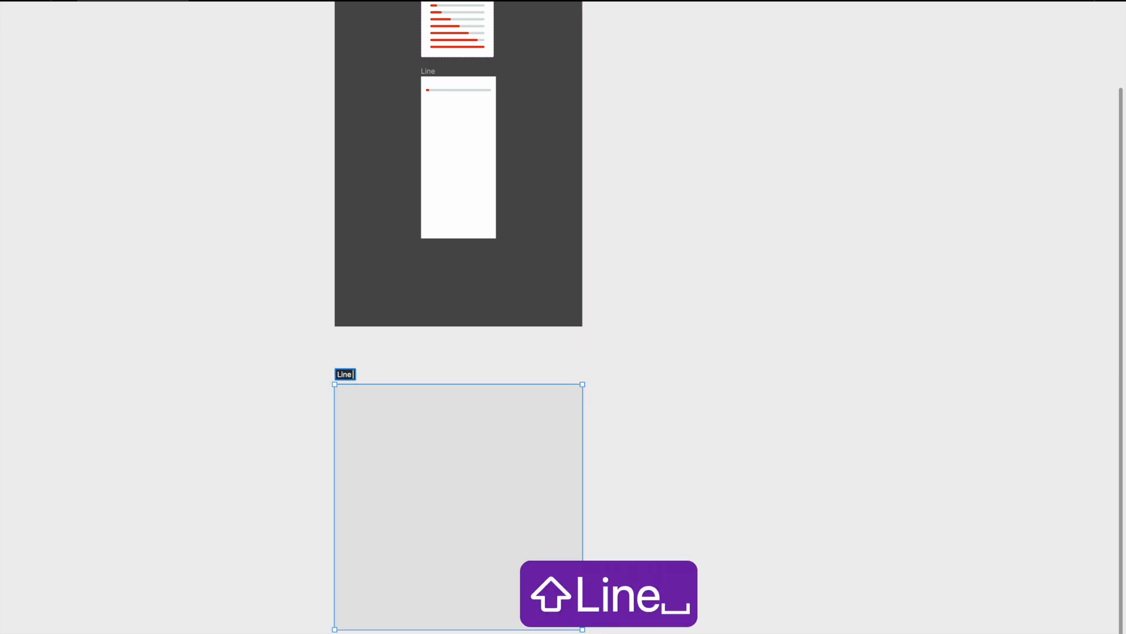
text(progress )
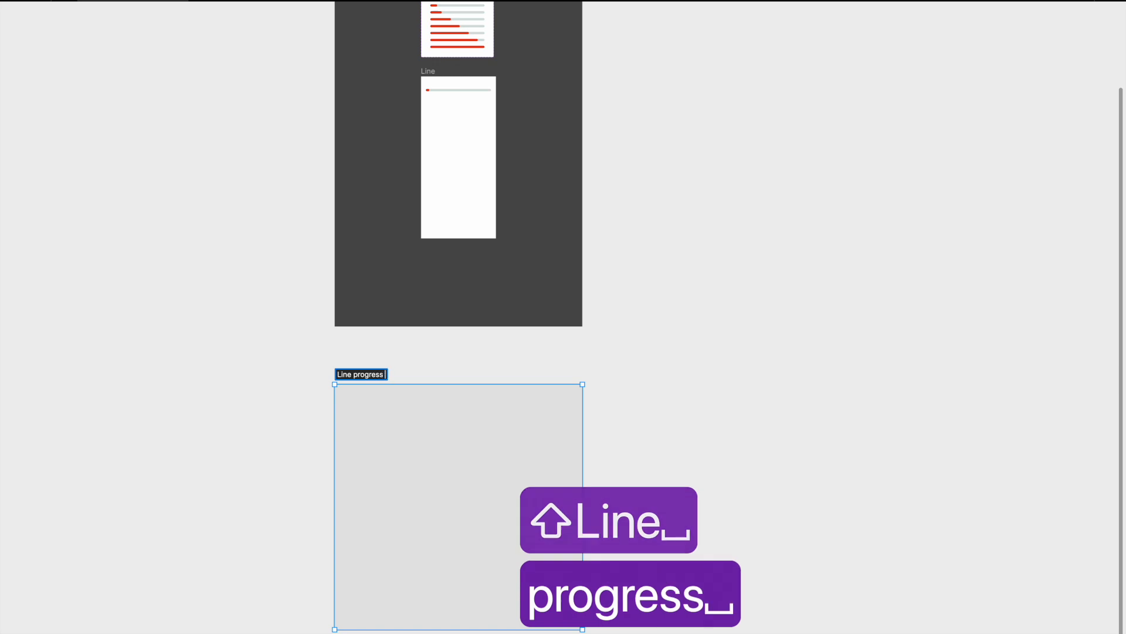
text(bar)
key(Return)
click(616, 375)
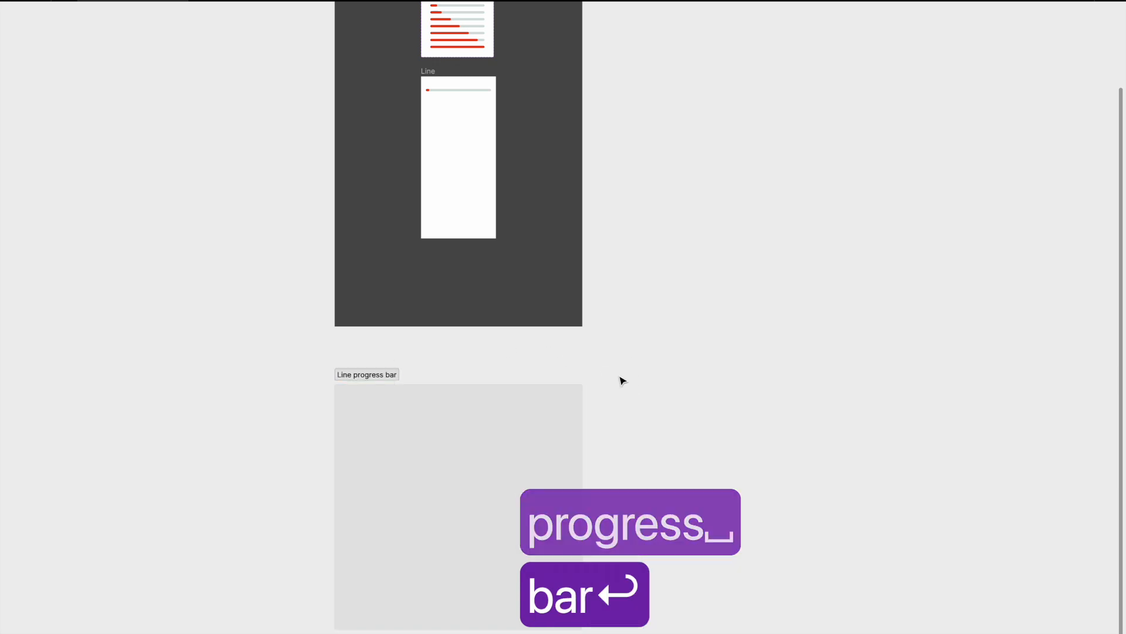
Draw a horizontal line about 366 wide in the upper part of the Line progress bar section.
scroll(437, 418, up, 3)
scroll(469, 135, up, 5)
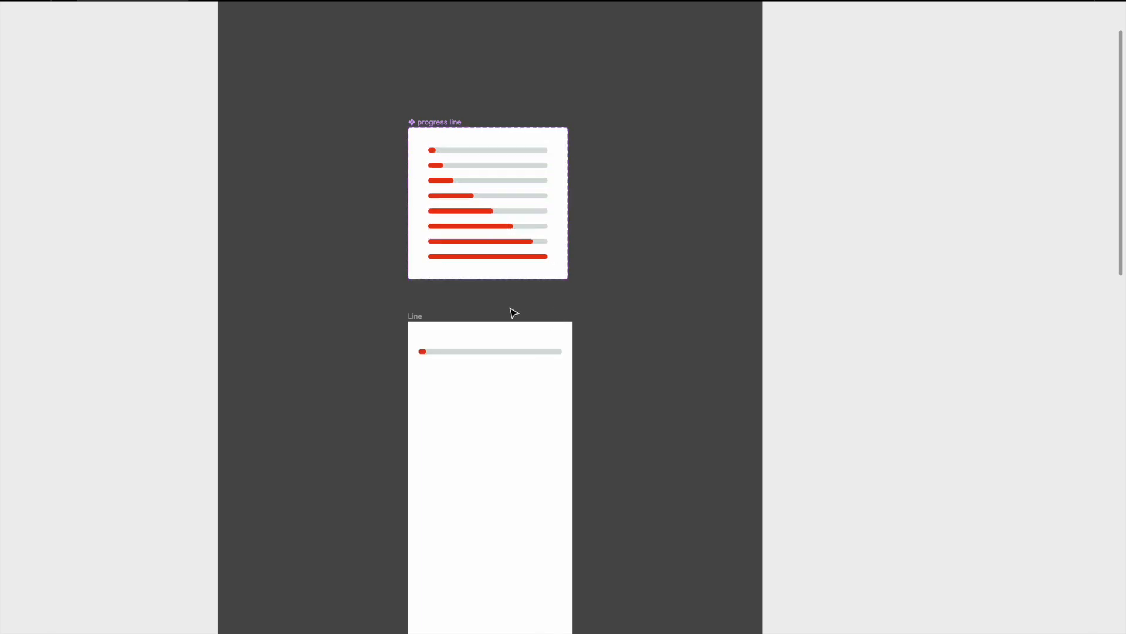
scroll(513, 313, down, 2)
scroll(514, 313, down, 2)
scroll(513, 313, up, 3)
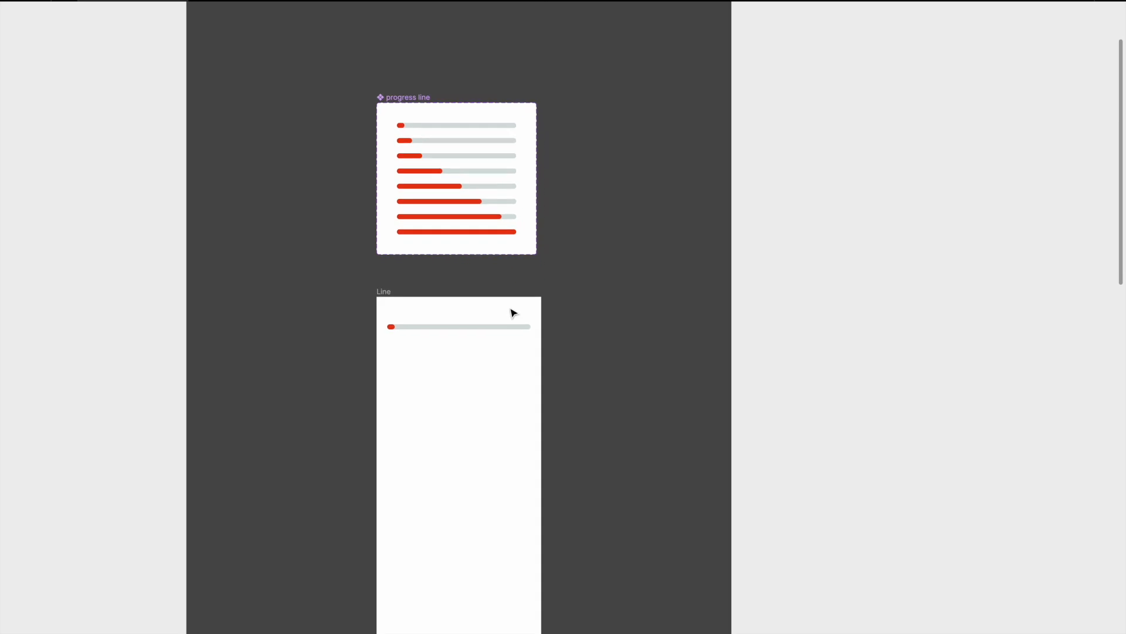
scroll(513, 313, down, 15)
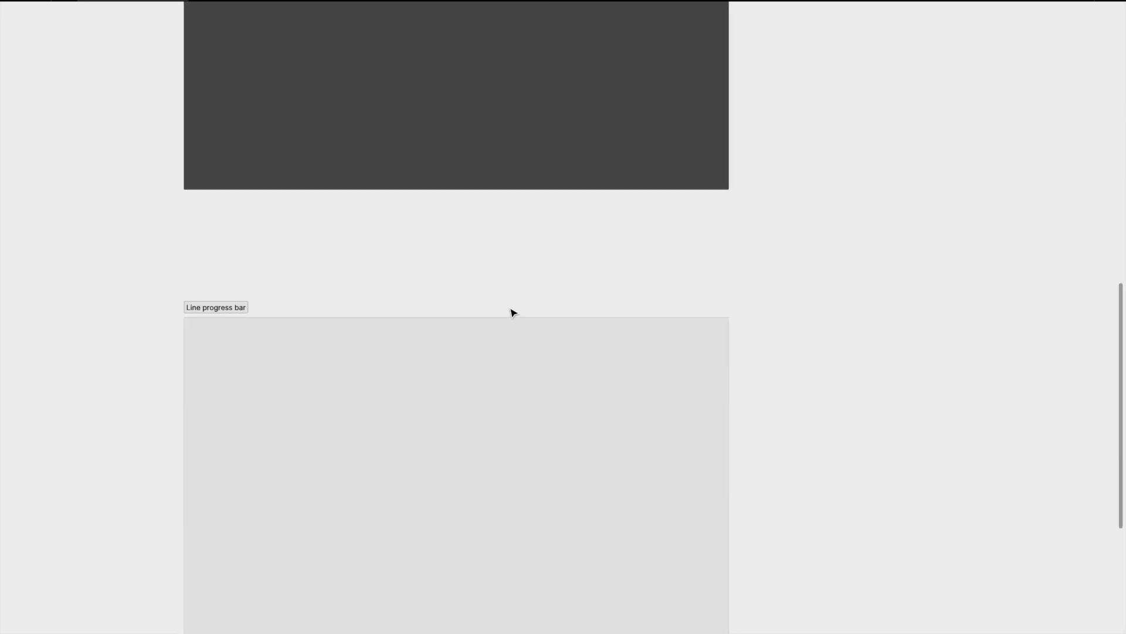
scroll(514, 313, down, 4)
scroll(514, 312, left, 1)
scroll(346, 218, up, 3)
scroll(346, 218, left, 1)
key(l)
drag(346, 218, 579, 257)
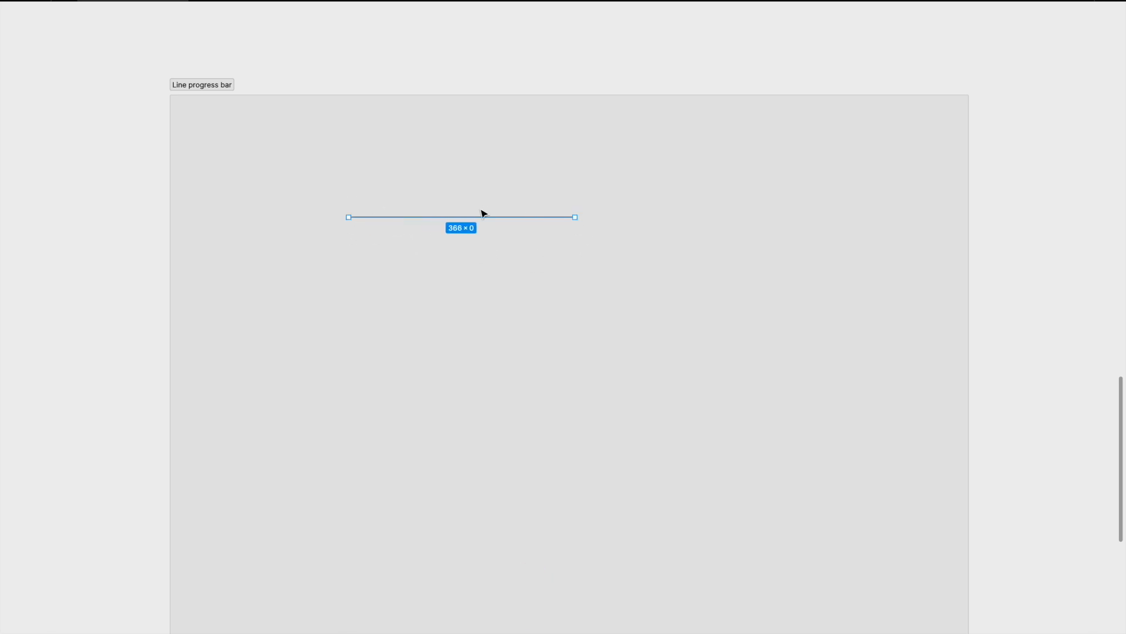
click(592, 222)
click(574, 217)
Show the interface panels and set the line's stroke weight to 12.
key(super+period)
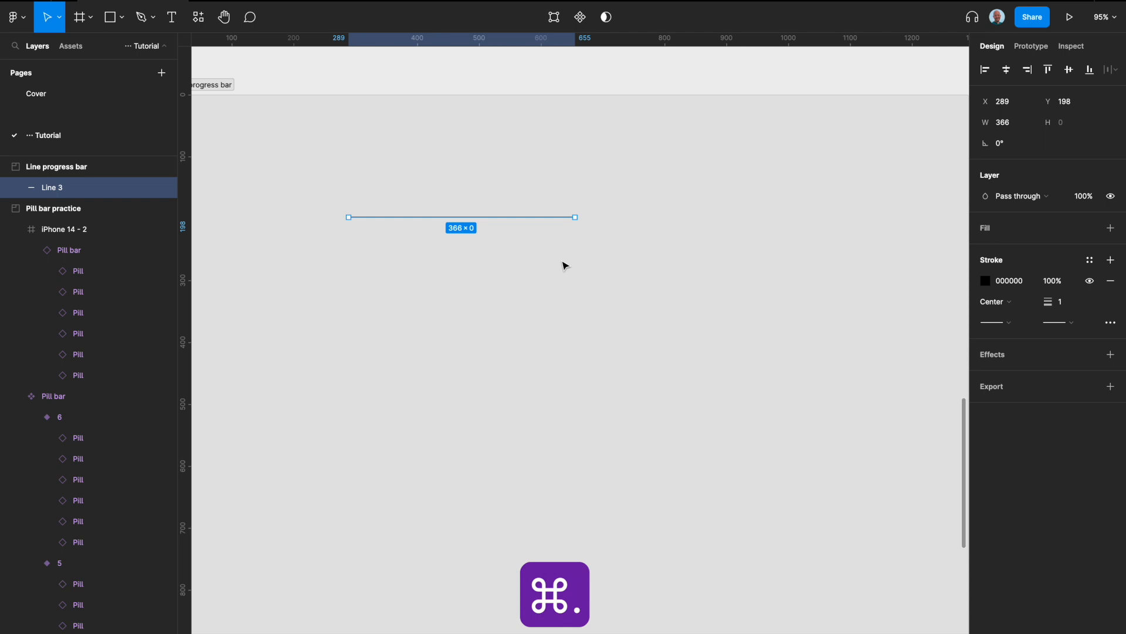
click(1077, 307)
text(12)
key(Return)
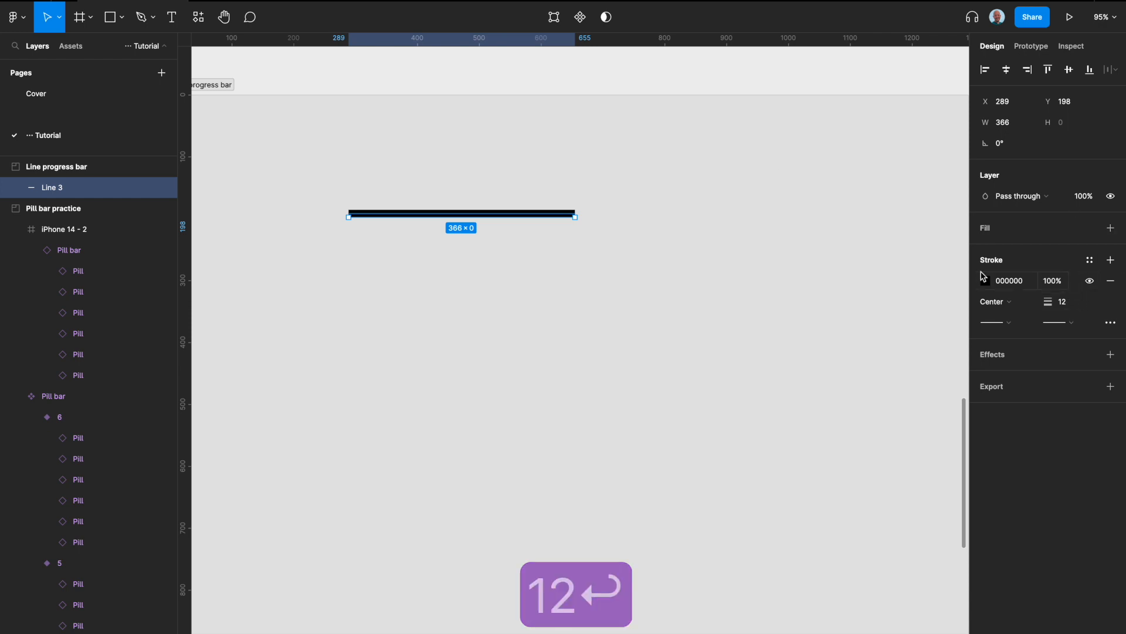
Give both ends of the line Round caps and apply the Primary/Magnet color style to its stroke.
click(1076, 318)
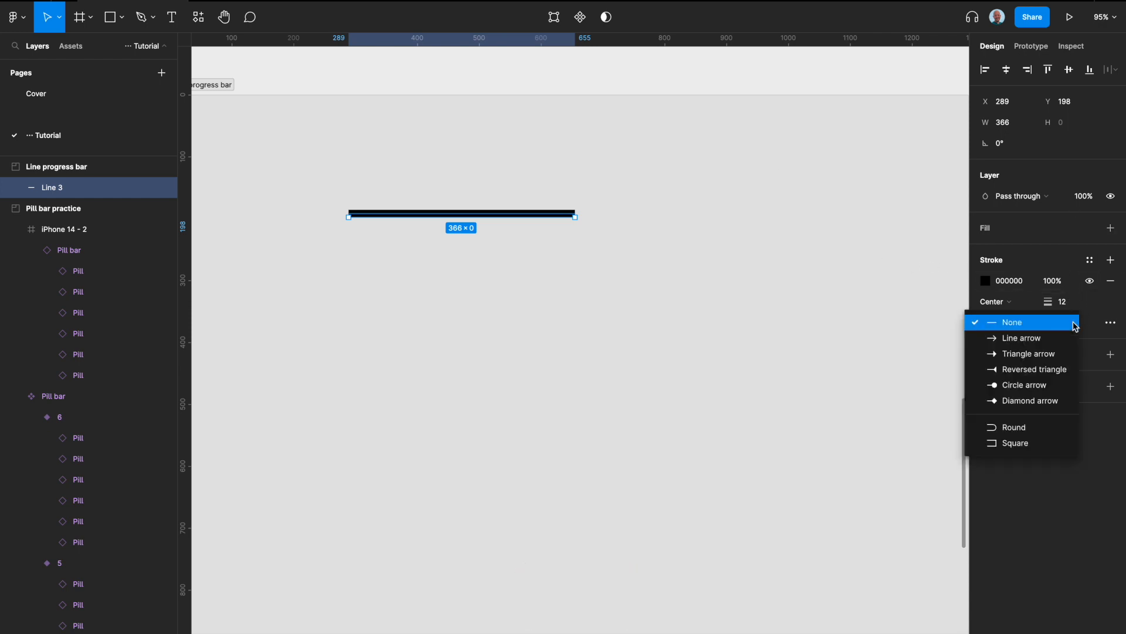
click(1042, 430)
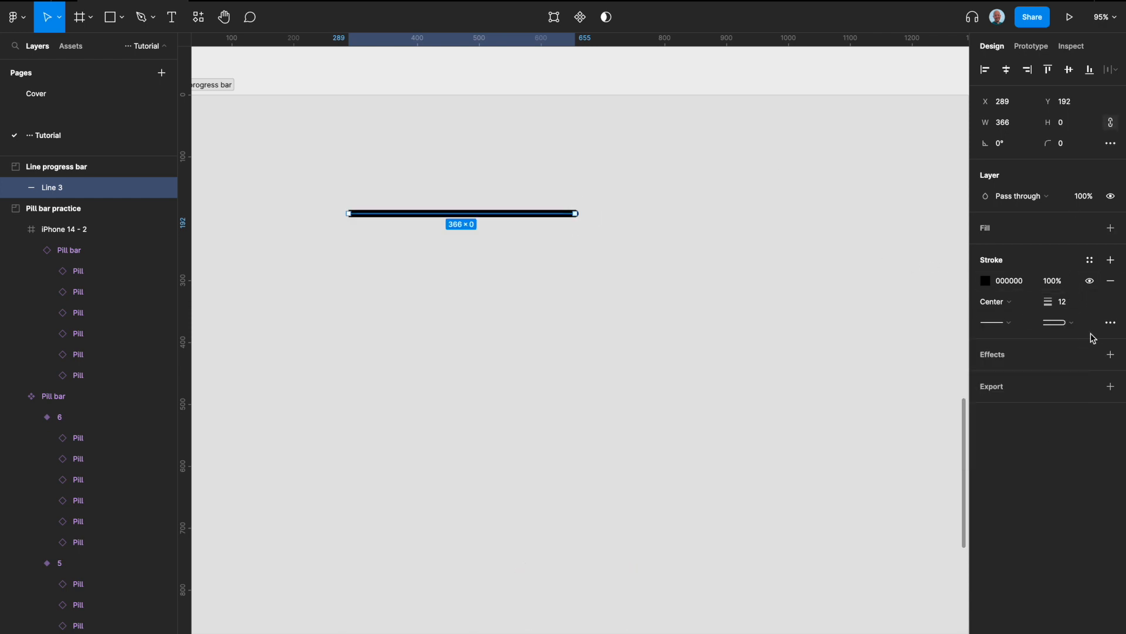
click(997, 322)
click(1022, 428)
click(1090, 260)
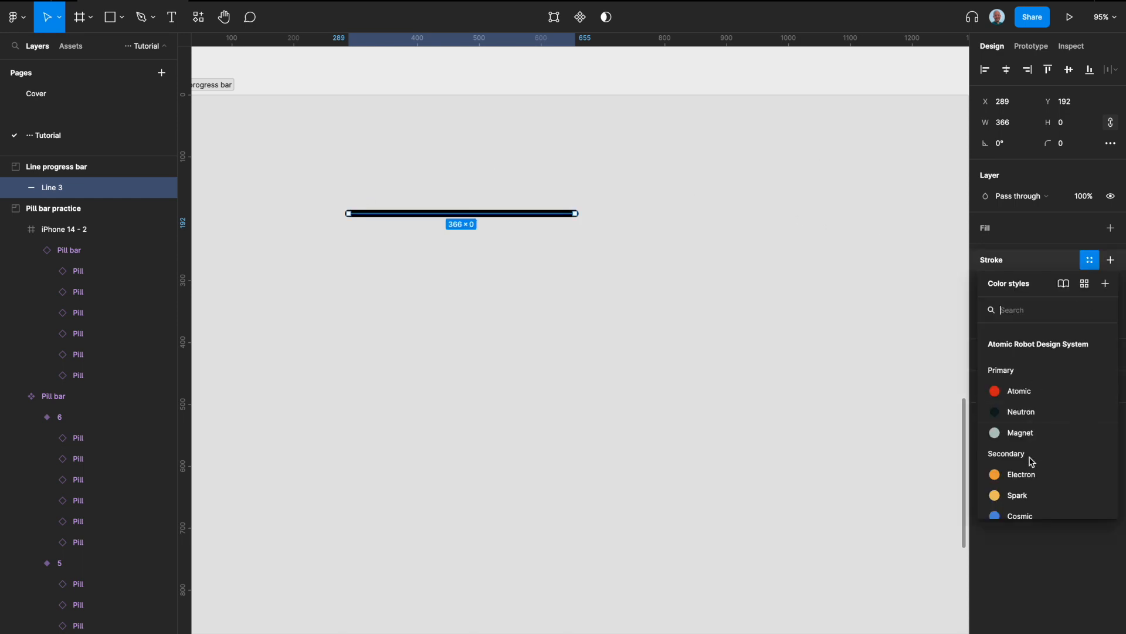
click(1020, 432)
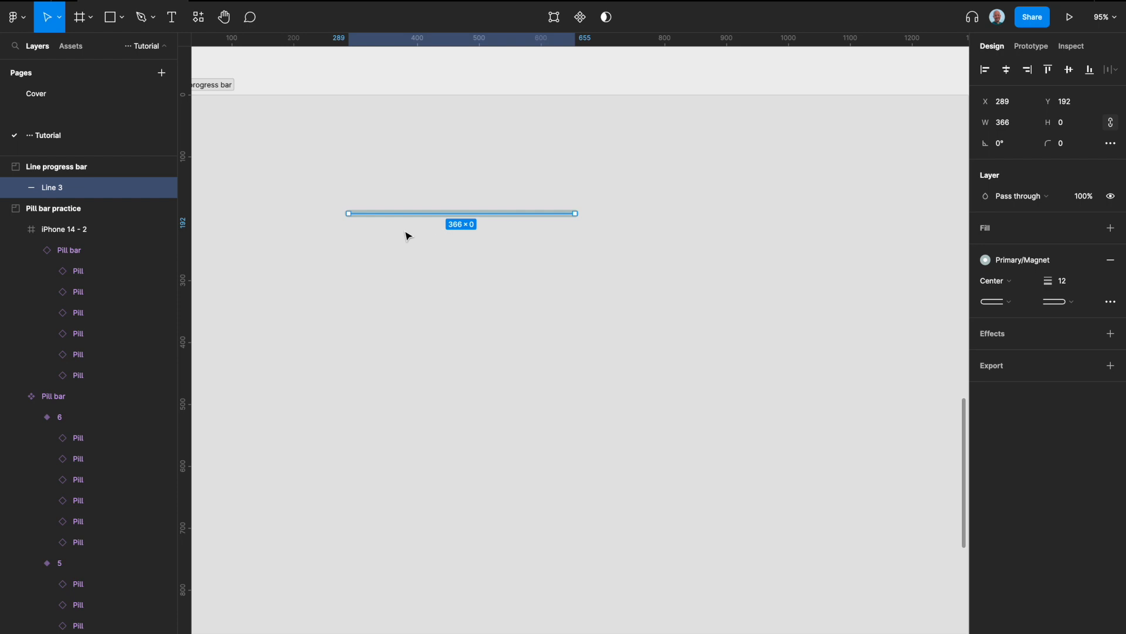
Rename the line's layer to "background".
key(shift+2)
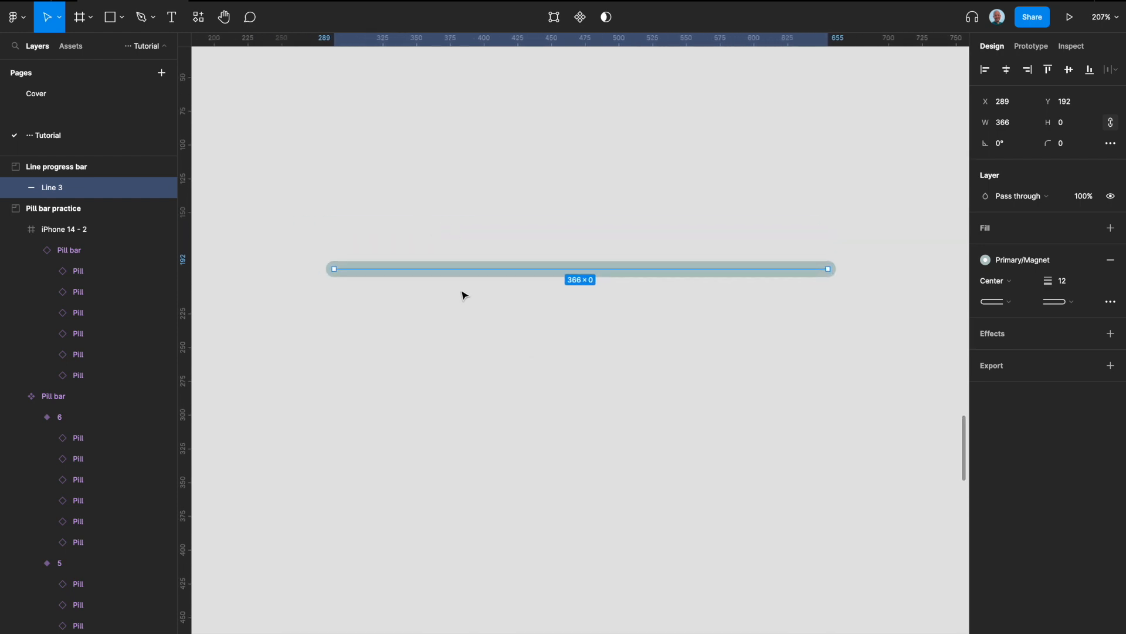
double_click(69, 194)
text(background)
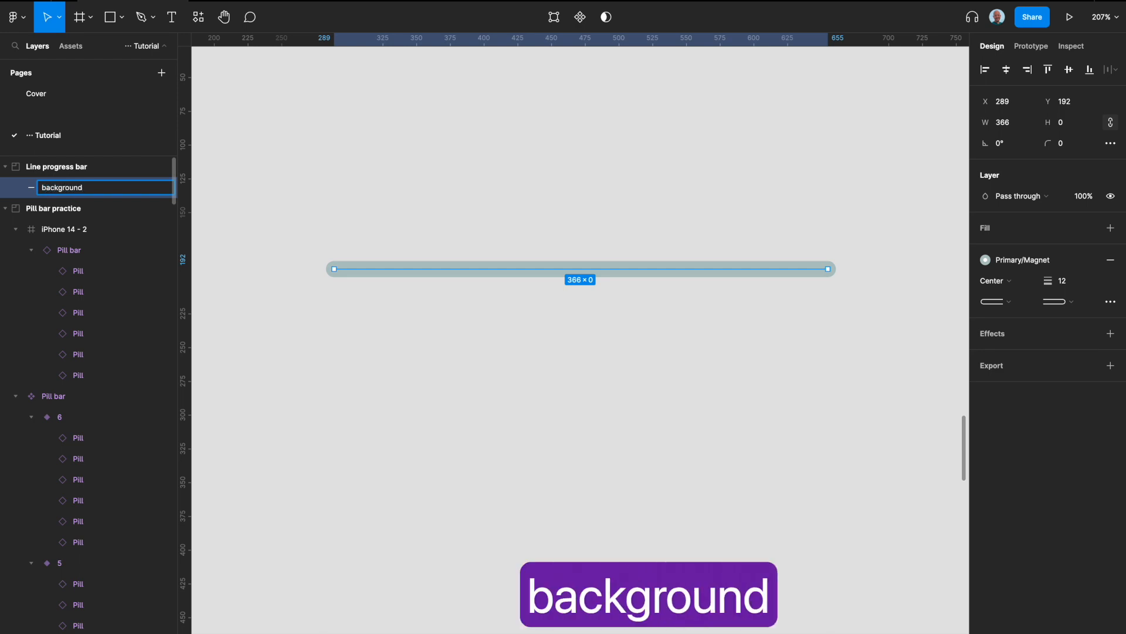
key(Return)
Duplicate the background line, making the copy about 63 wide with the Primary/Atomic stroke color style.
key(super+d)
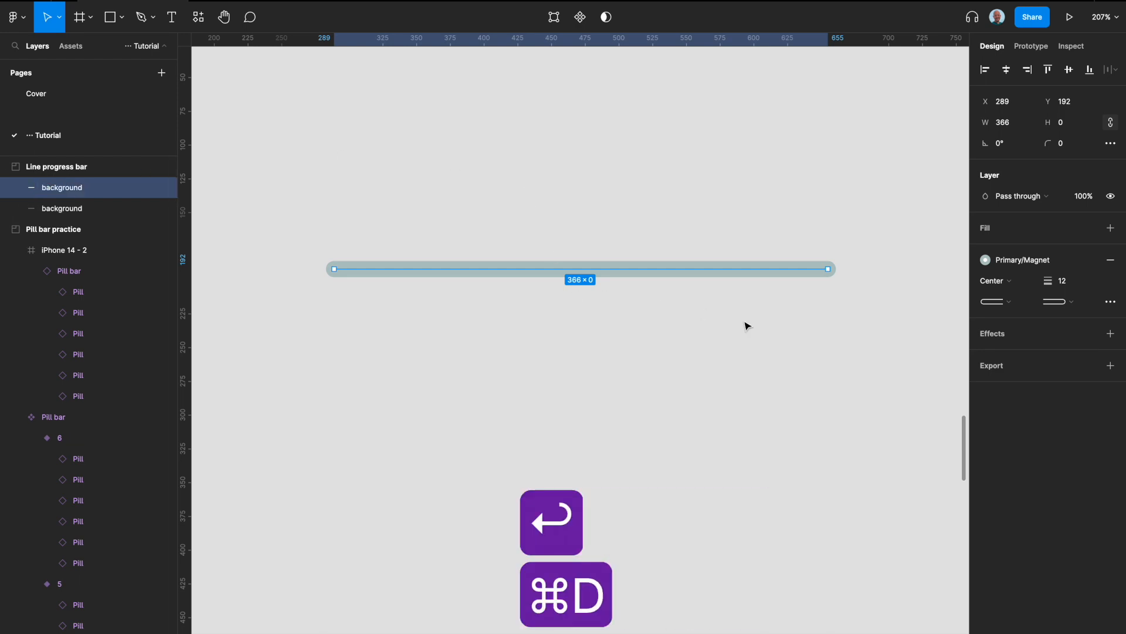
drag(830, 269, 419, 268)
click(1044, 259)
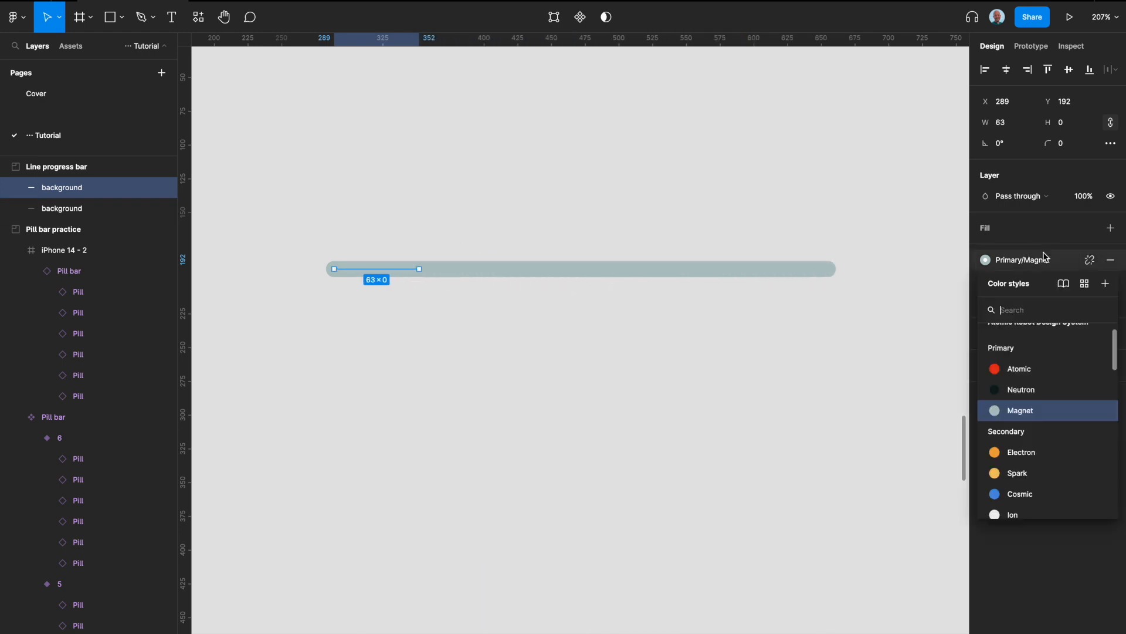
click(1021, 370)
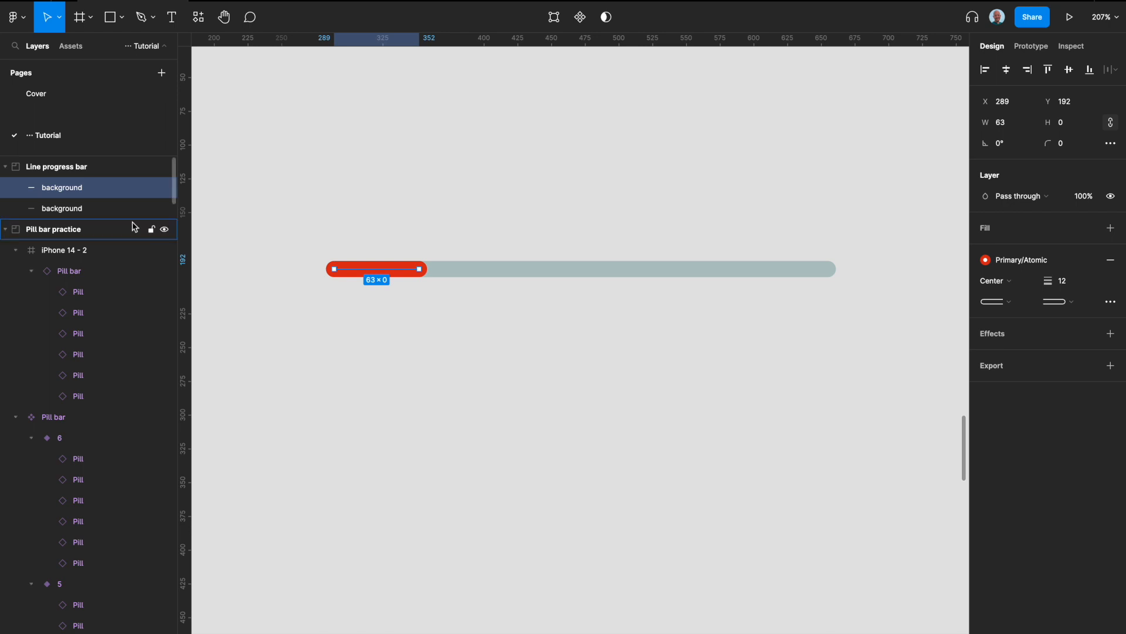
Rename the short red line's layer to "complete".
double_click(96, 187)
text(complete)
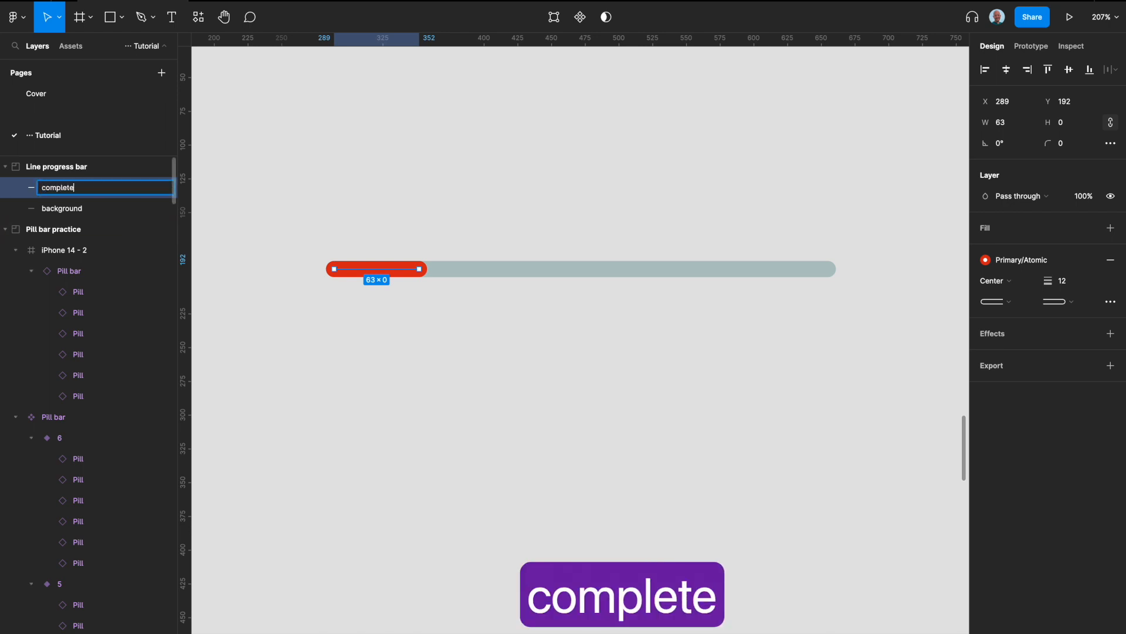
key(Return)
Shorten the complete line slightly from its right end and deselect it.
scroll(574, 299, down, 3)
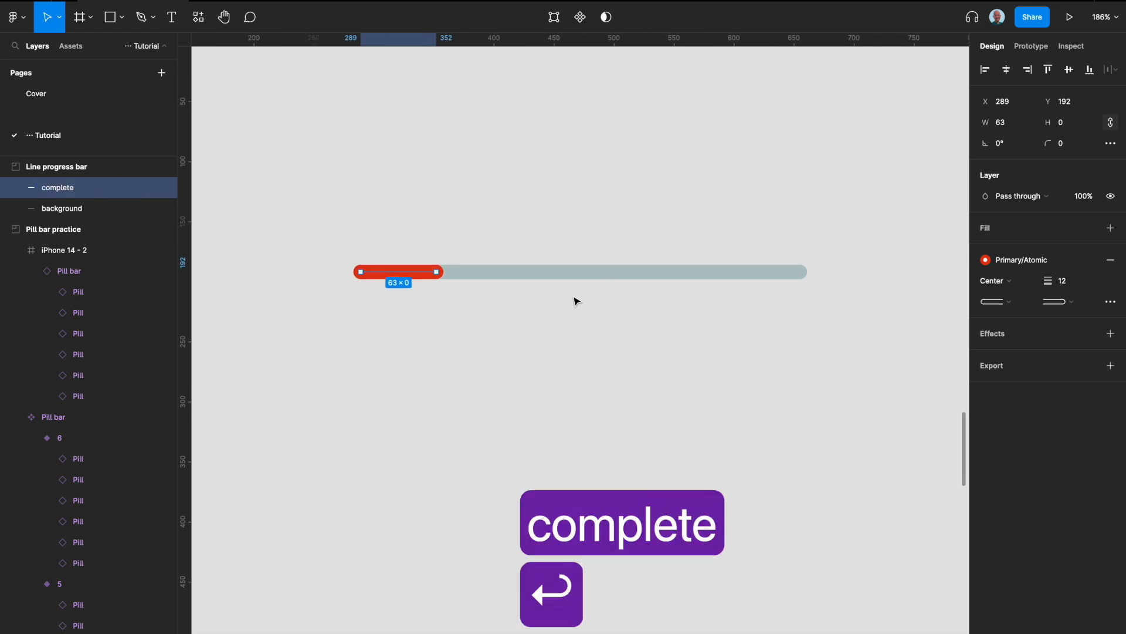
scroll(446, 274, up, 3)
drag(447, 274, 439, 276)
scroll(439, 276, down, 3)
click(440, 281)
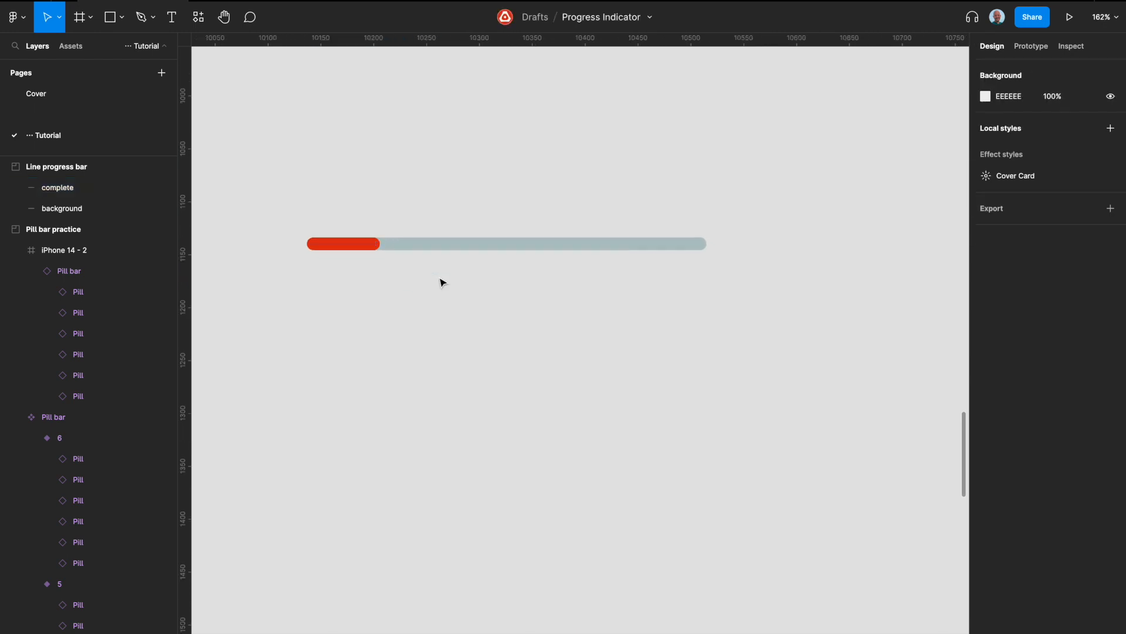
Try to frame the complete and background lines together.
click(339, 244)
shift+click(426, 245)
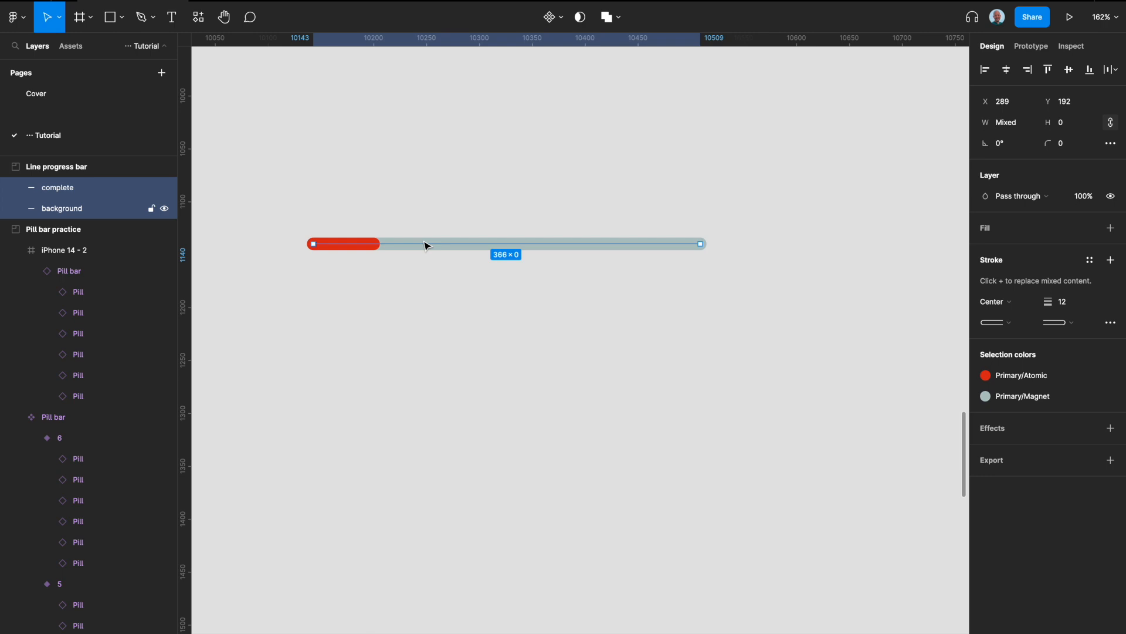
right_click(426, 245)
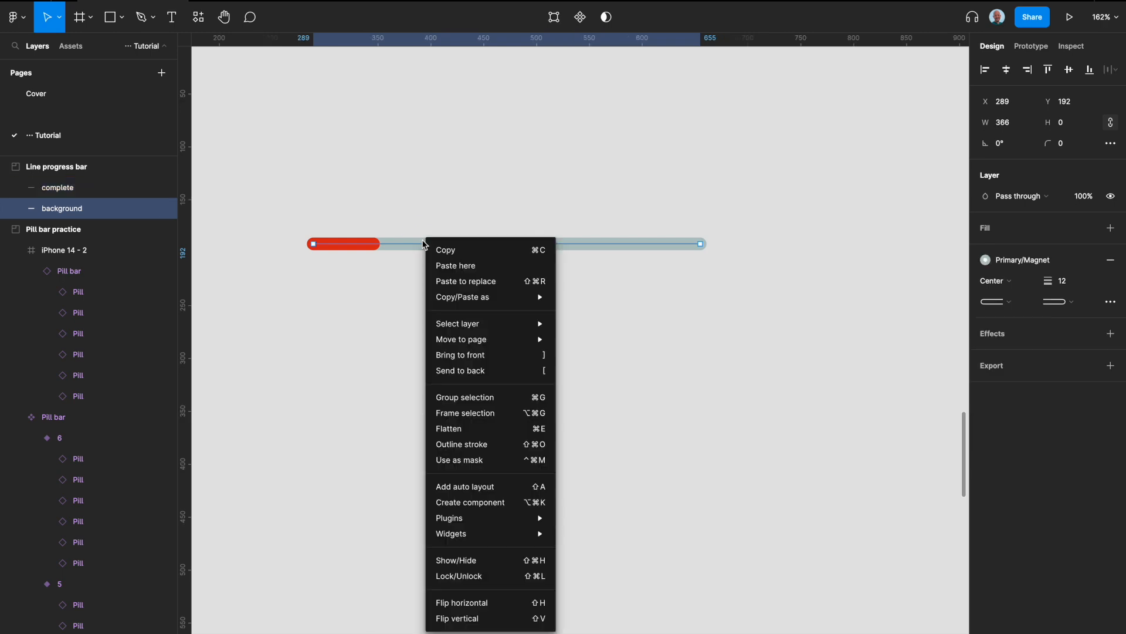
click(460, 414)
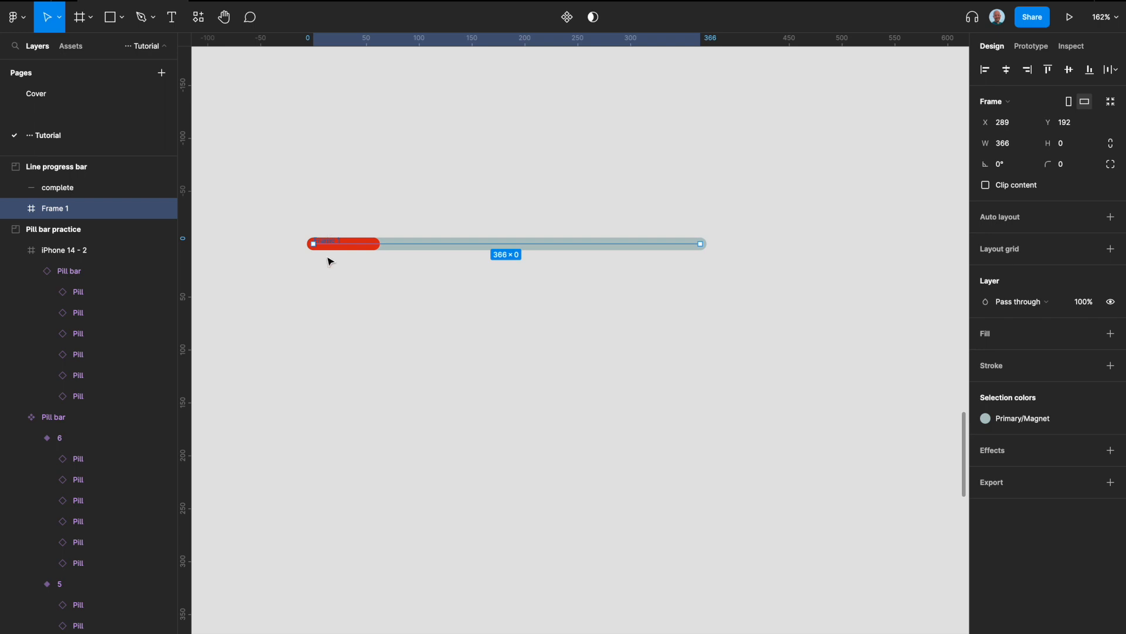
scroll(328, 260, up, 5)
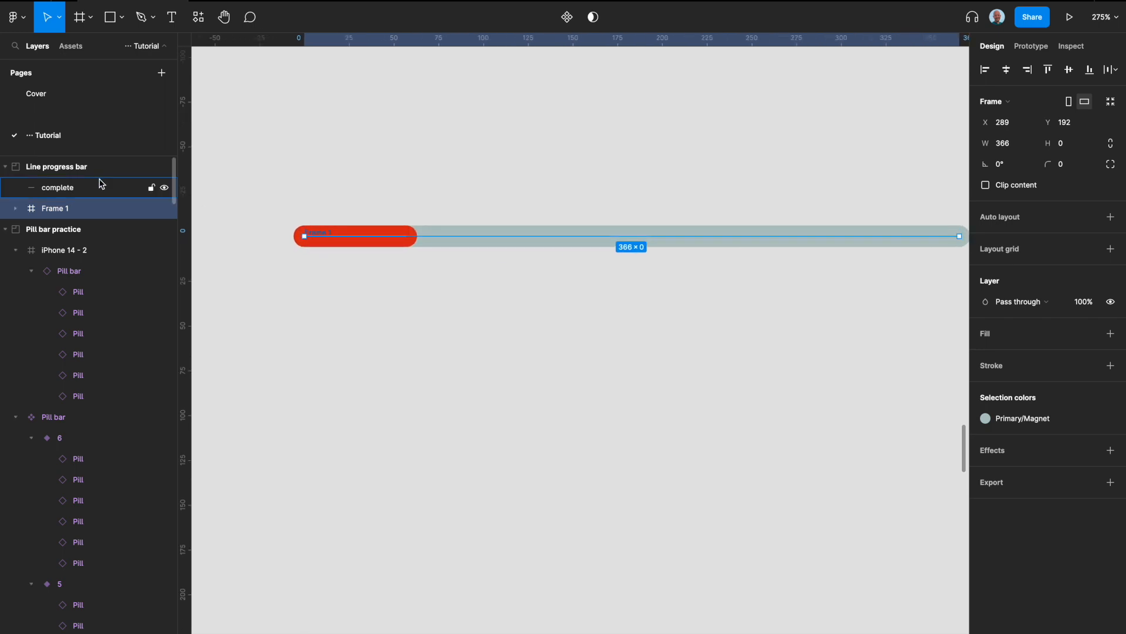
key(super+z)
Undo the misplaced framing, then frame the complete and background lines together in the Line progress bar section.
scroll(236, 227, down, 4)
click(49, 169)
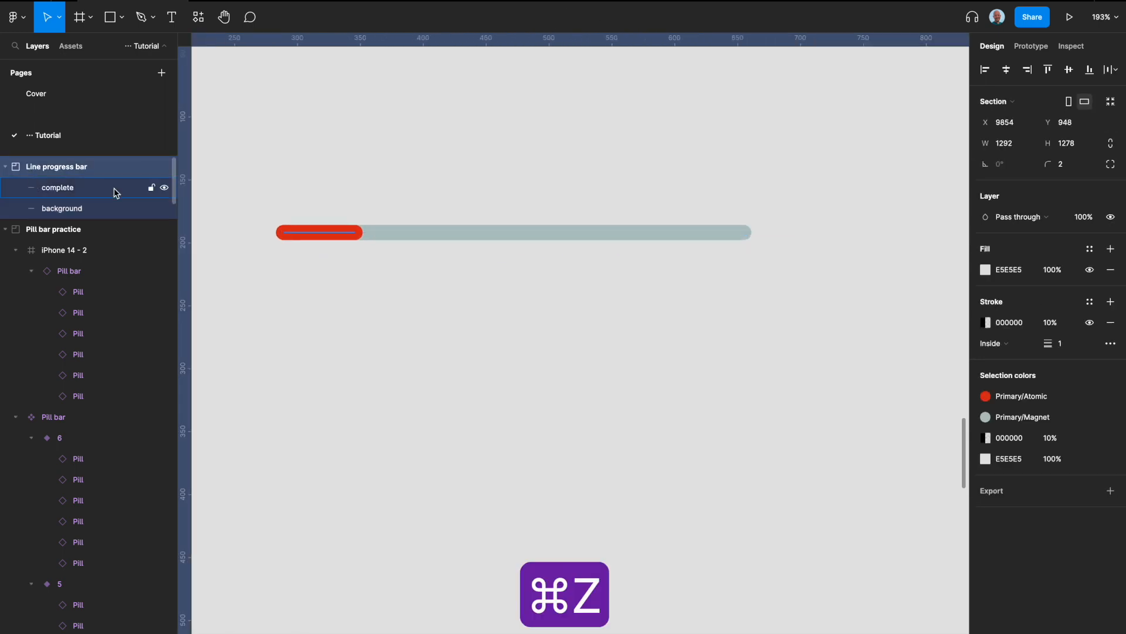
click(91, 193)
shift+click(87, 212)
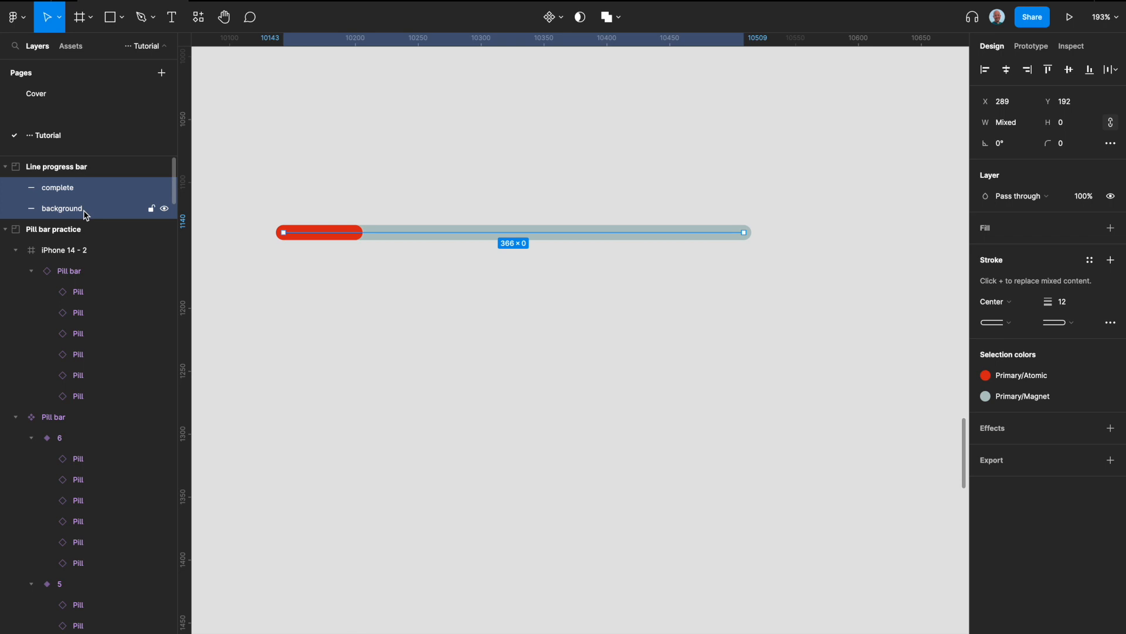
right_click(350, 237)
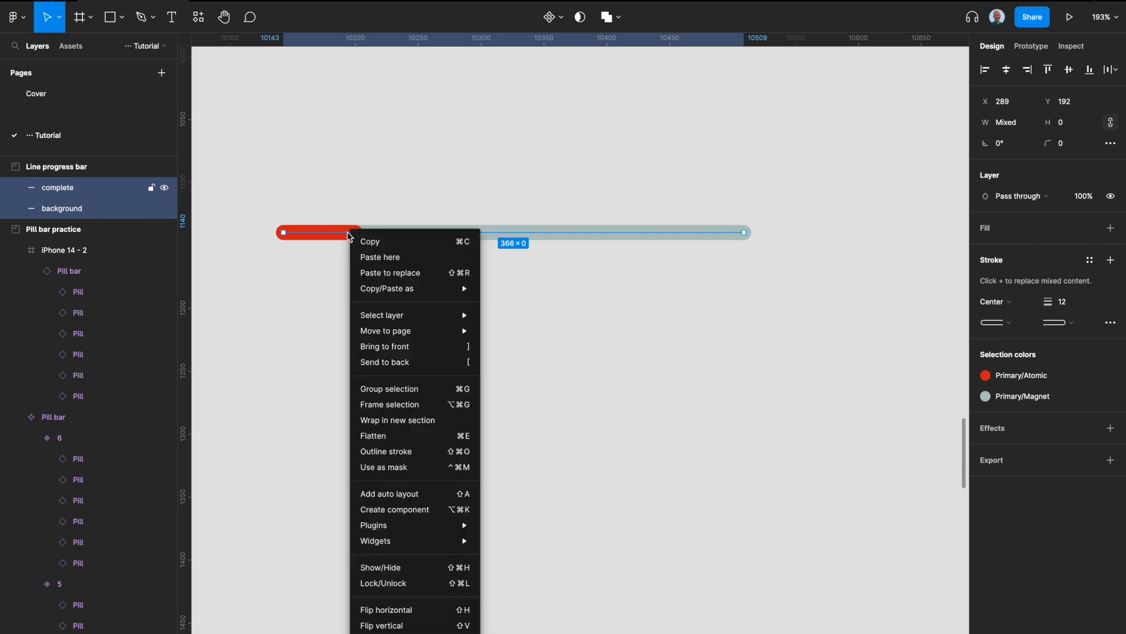
click(400, 411)
Rename the new frame around the two lines to "progress bar".
double_click(57, 188)
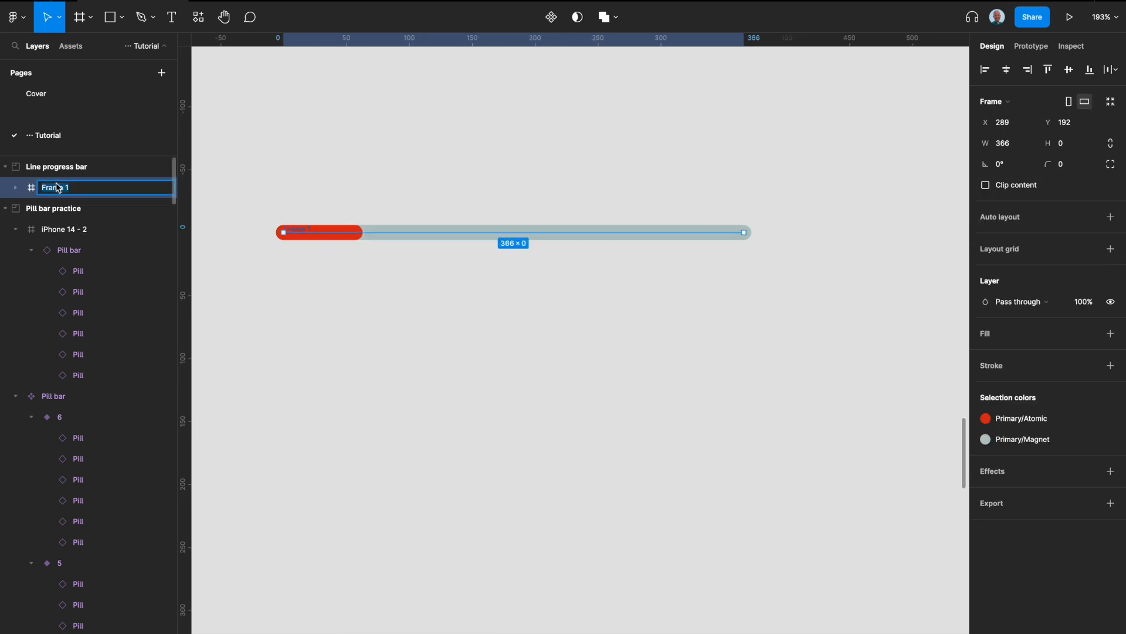
text(pro)
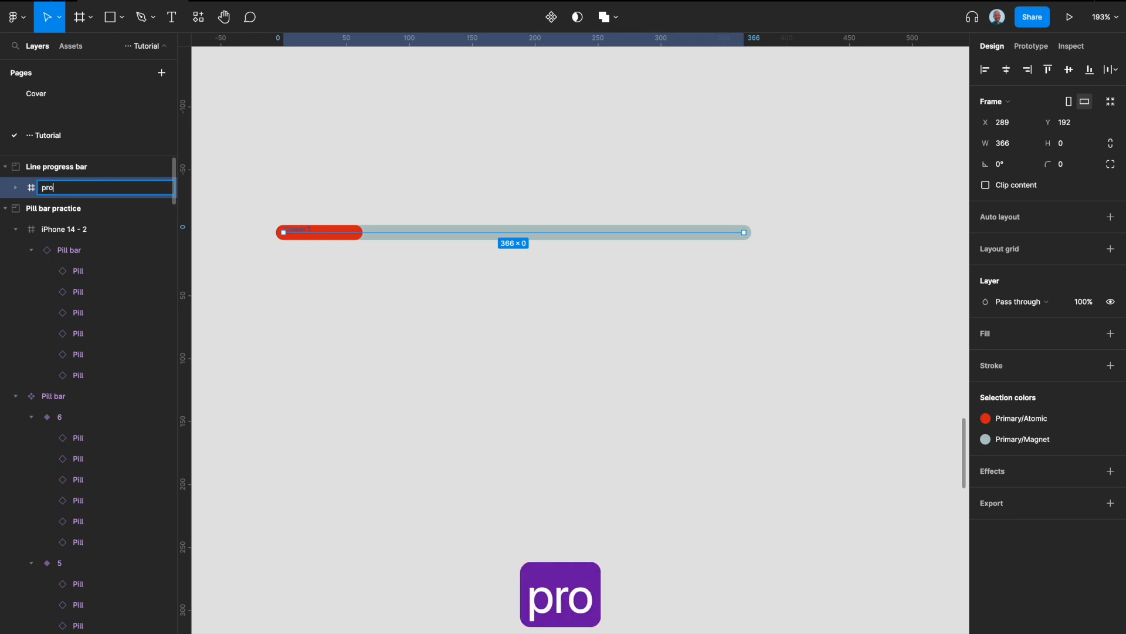
text(gress bar)
key(Return)
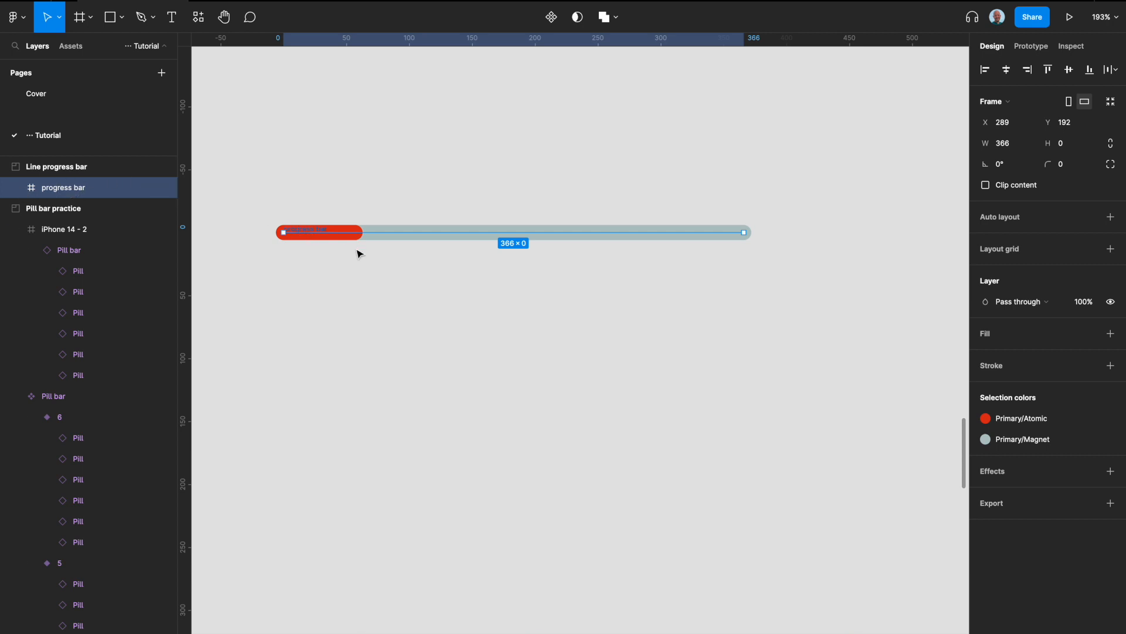
Set the progress bar frame's height to 12.
scroll(359, 252, up, 3)
click(401, 225)
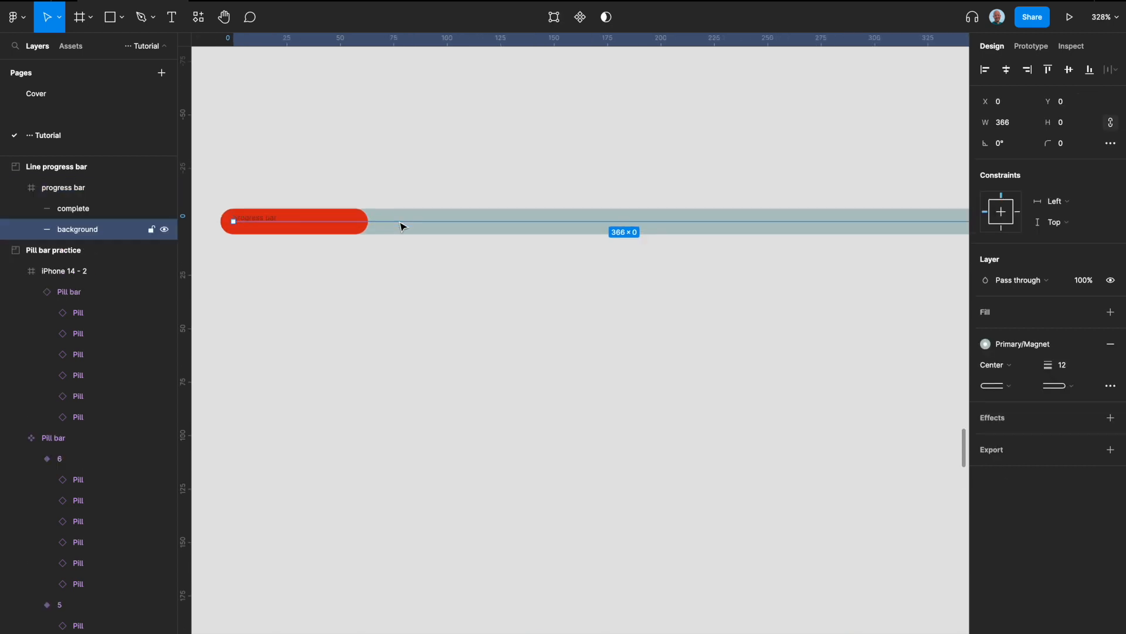
click(53, 192)
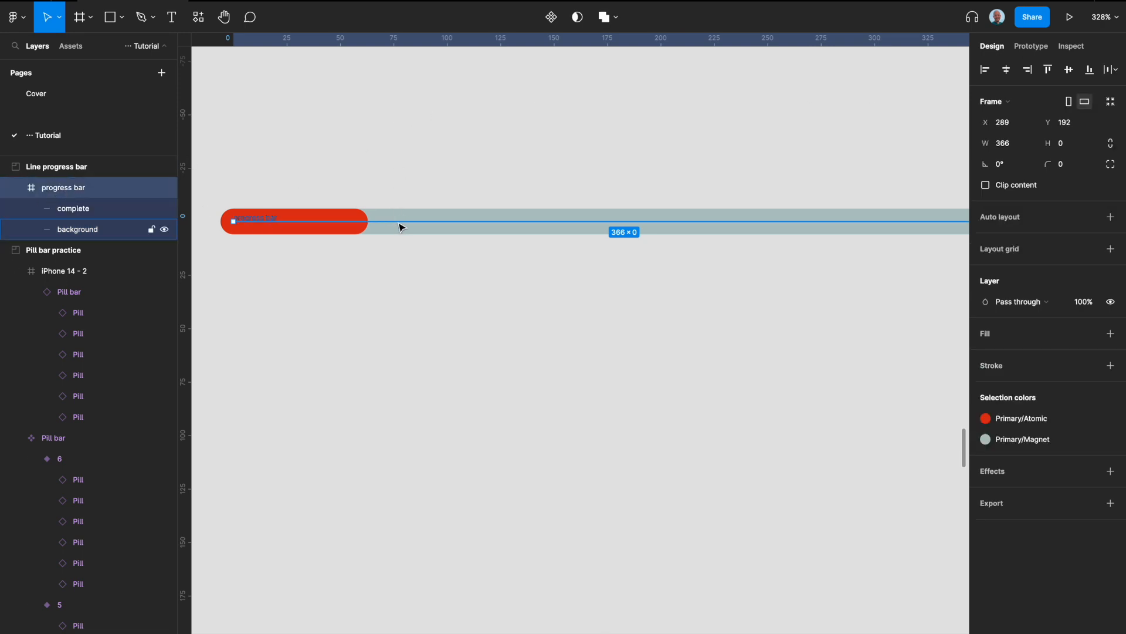
click(1071, 148)
text(12)
key(Return)
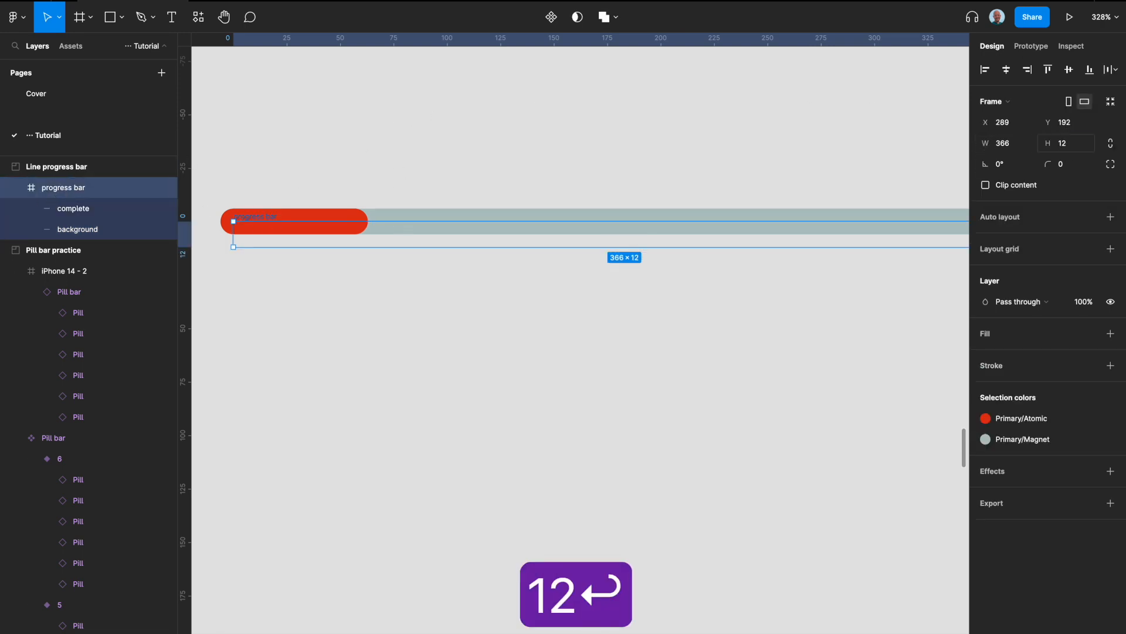
Fit the frame around the lines' upper, lower and left edges, at X 283, Y 186 with a height of 12.
drag(369, 222, 340, 210)
key(super+z)
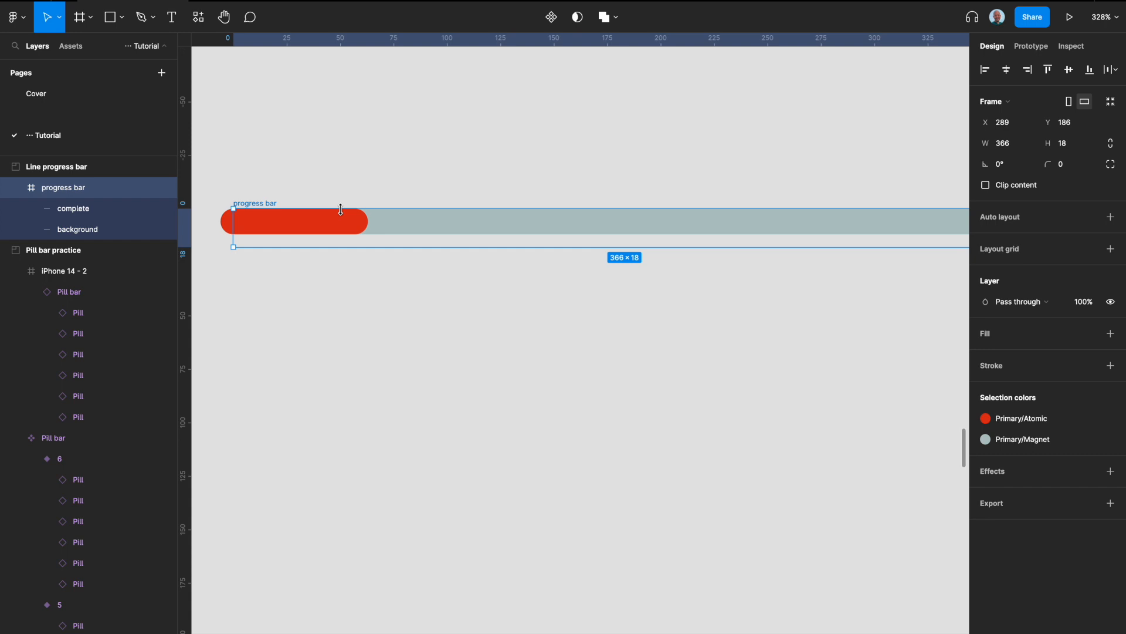
drag(342, 248, 347, 234)
drag(237, 225, 217, 226)
Extend the progress bar frame to a width of 378 so it encloses the background line's rounded right end.
scroll(224, 225, up, 5)
scroll(223, 226, up, 2)
scroll(216, 225, down, 4)
scroll(505, 229, right, 10)
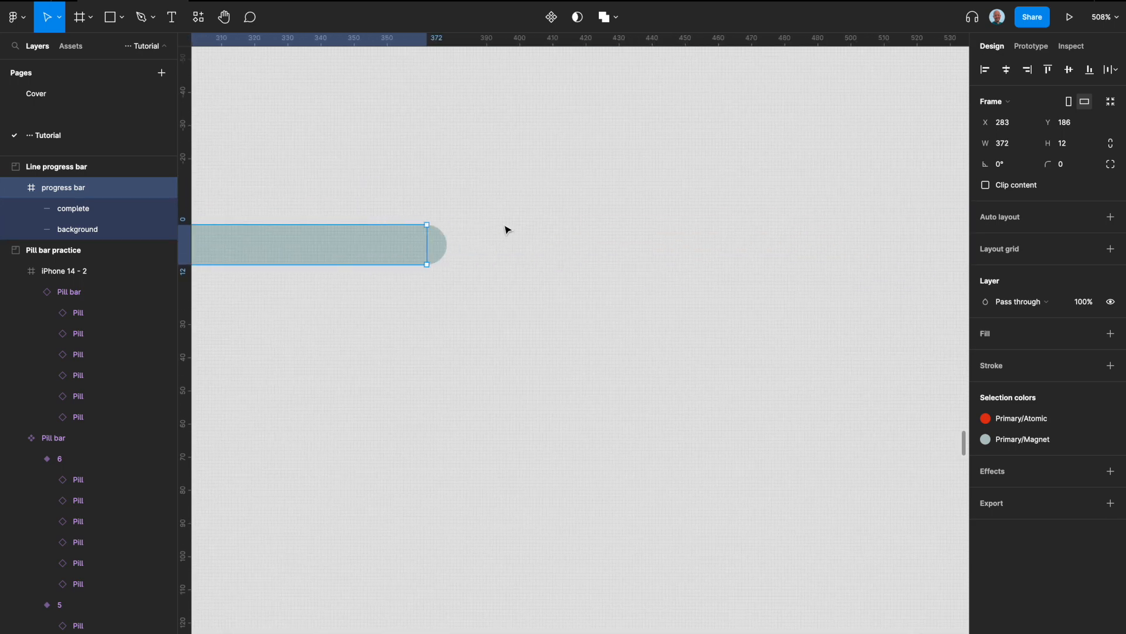
scroll(377, 234, up, 5)
drag(377, 234, 418, 232)
scroll(419, 232, down, 6)
scroll(422, 236, left, 5)
scroll(423, 238, down, 2)
scroll(422, 237, left, 5)
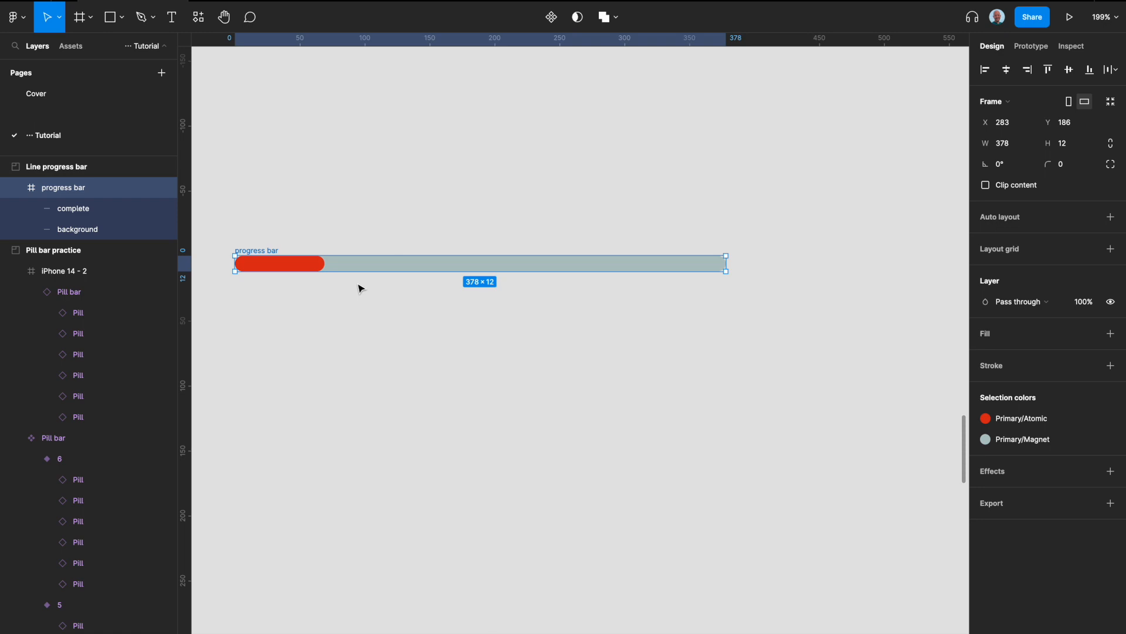
Convert the progress bar frame into a component.
click(313, 263)
click(270, 252)
key(ctrl+alt+k)
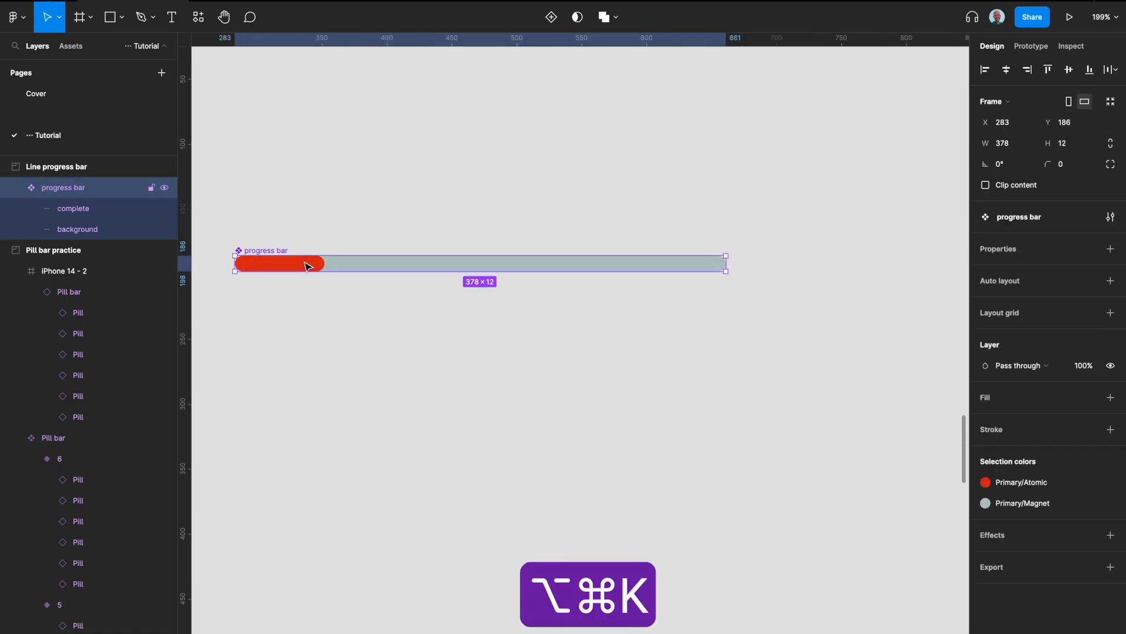
Add a variant to the progress bar component, setting Property 1 to 2 for the new variant and 1 for the original.
scroll(325, 290, down, 2)
scroll(325, 291, left, 2)
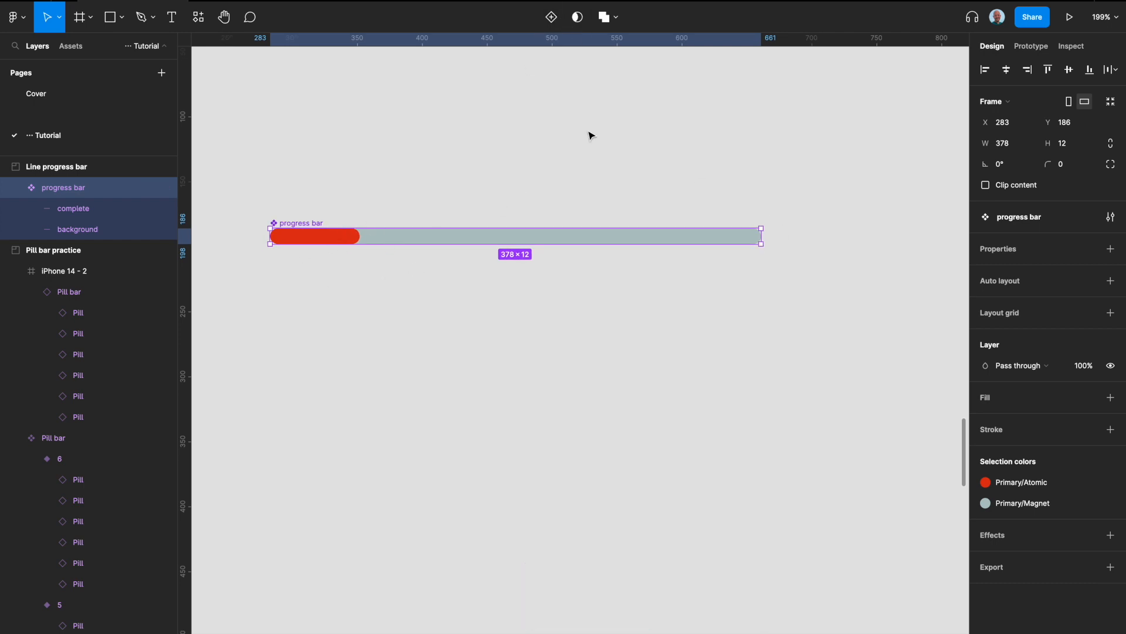
click(551, 17)
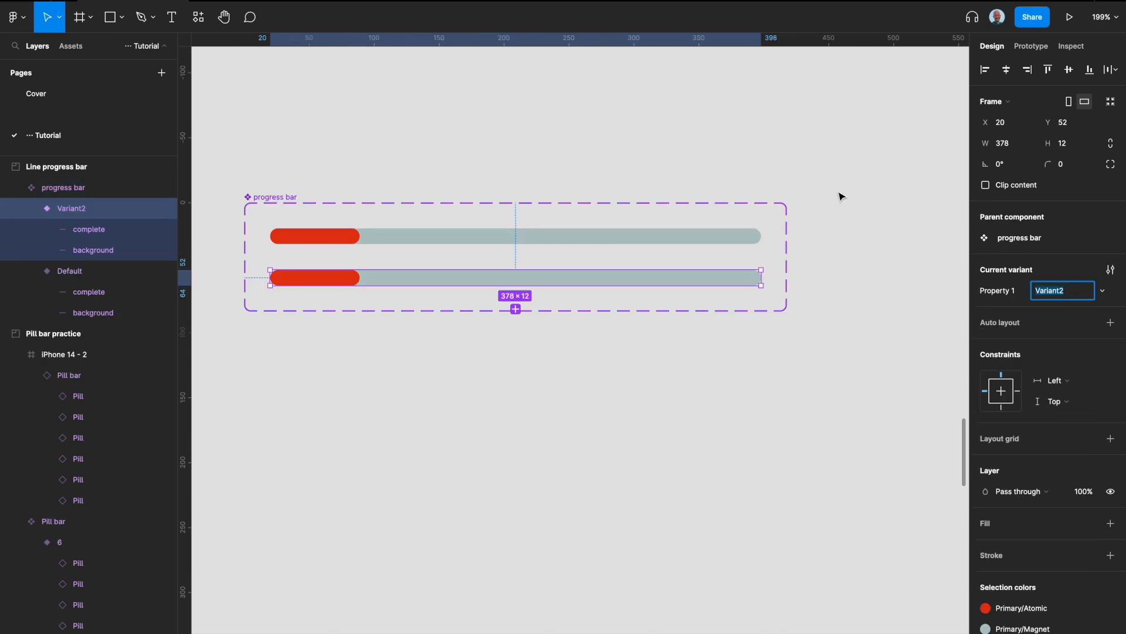
text(2)
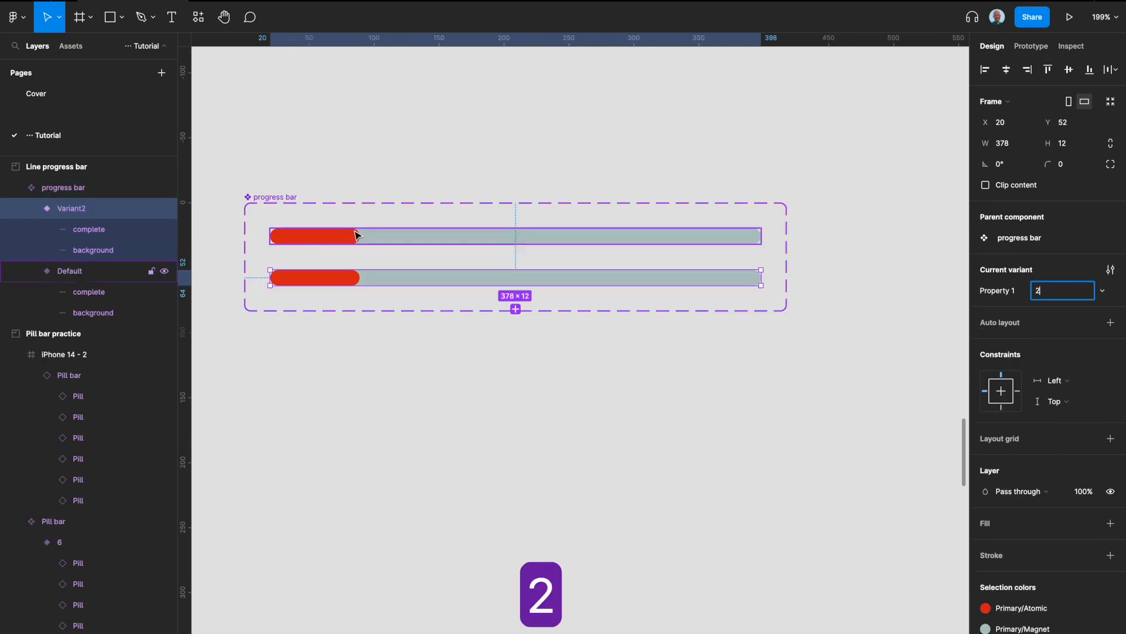
click(353, 235)
click(1053, 292)
text(1)
key(Return)
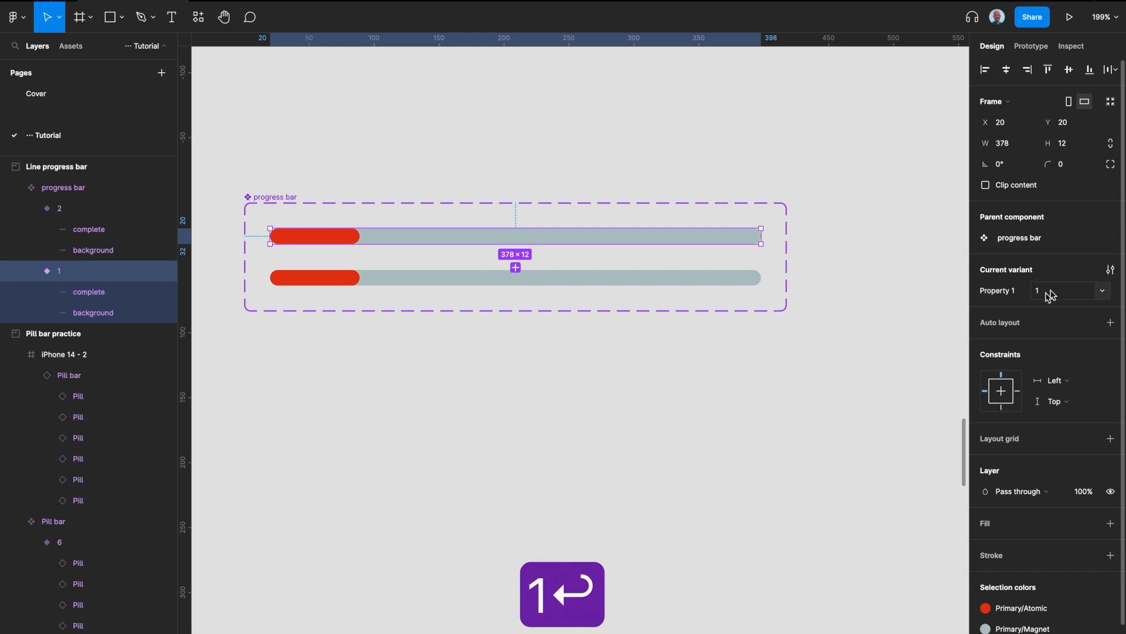
Lengthen the red complete line in variant 2 to about 135 wide.
click(353, 278)
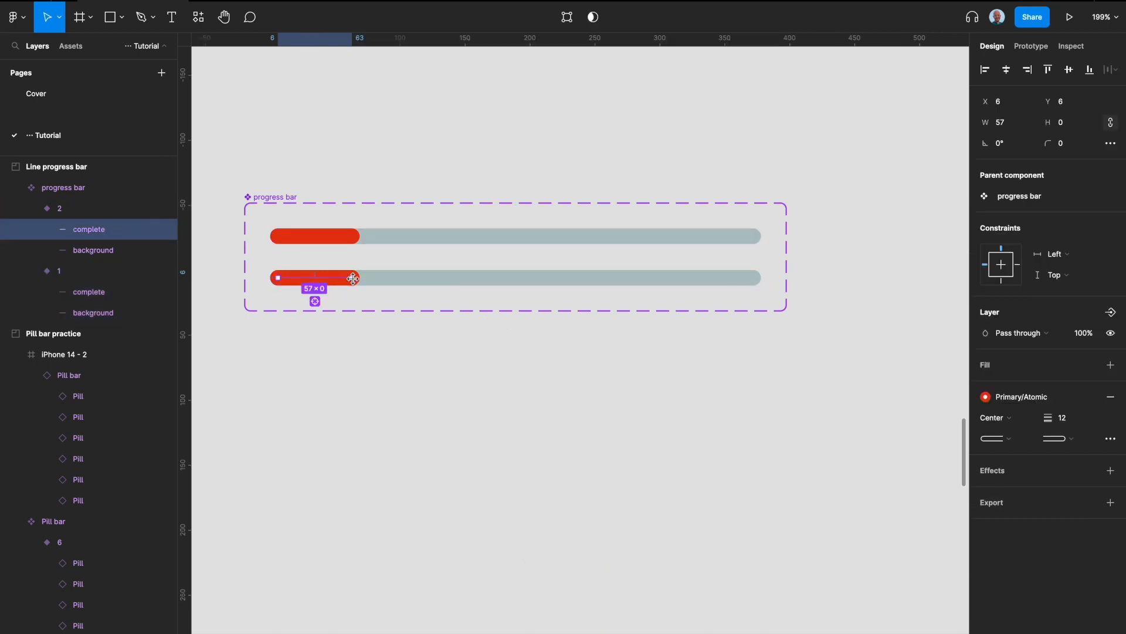
drag(353, 278, 454, 278)
click(508, 327)
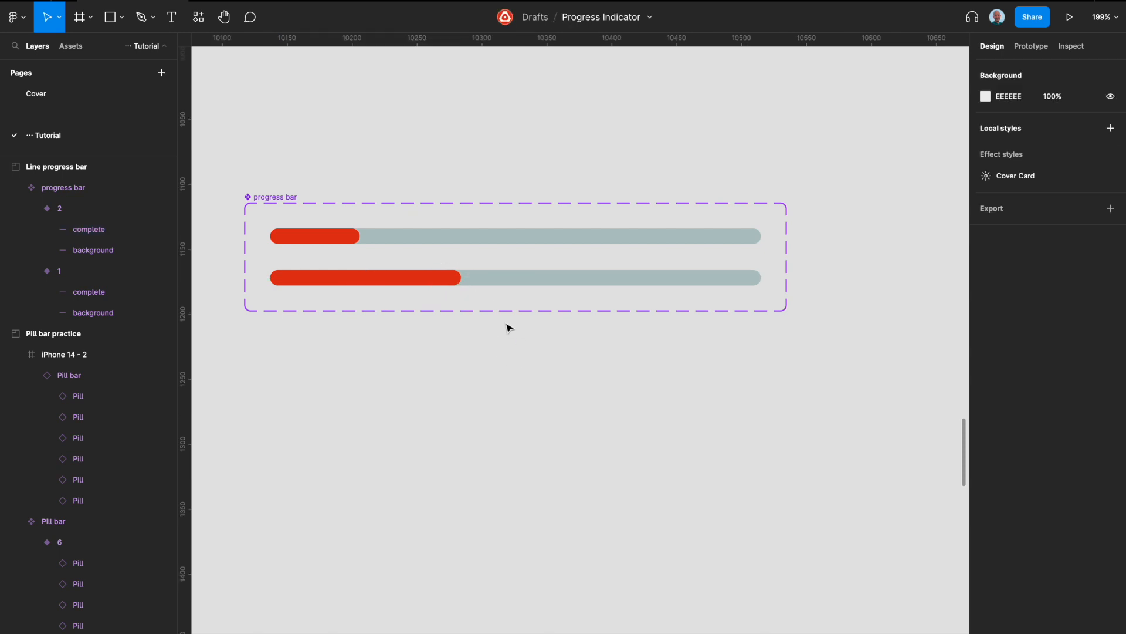
Duplicate the second progress bar variant and set the copy's Property 1 to 2.
click(443, 279)
key(super+d)
click(1066, 291)
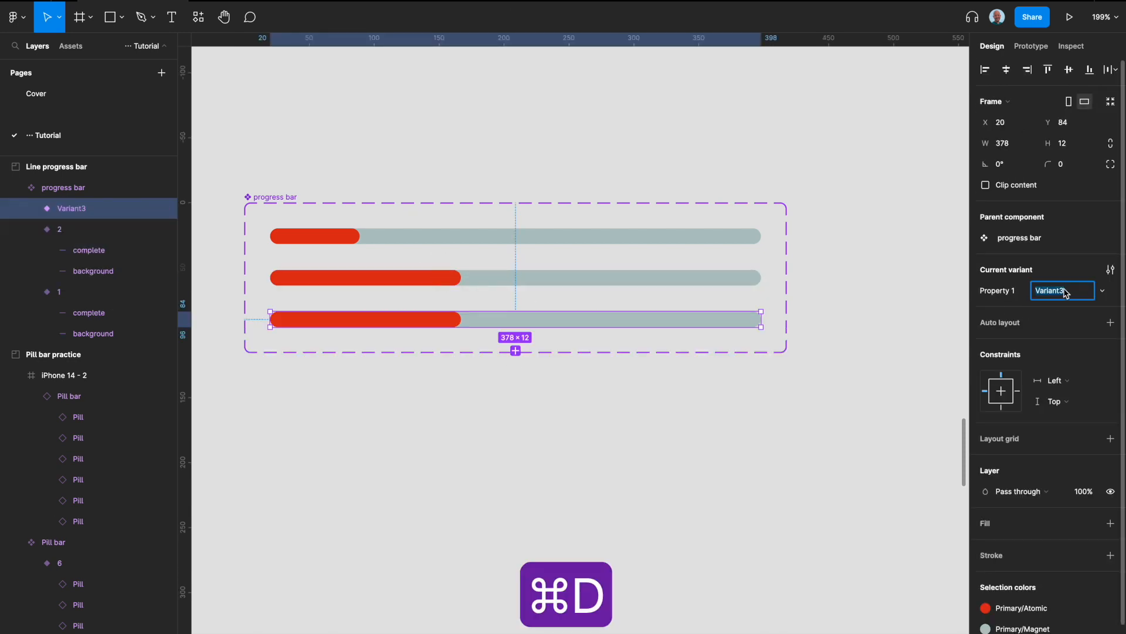
text(2)
Lengthen the third variant's complete line to about 196 wide and slightly shorten the second variant's complete line.
click(420, 326)
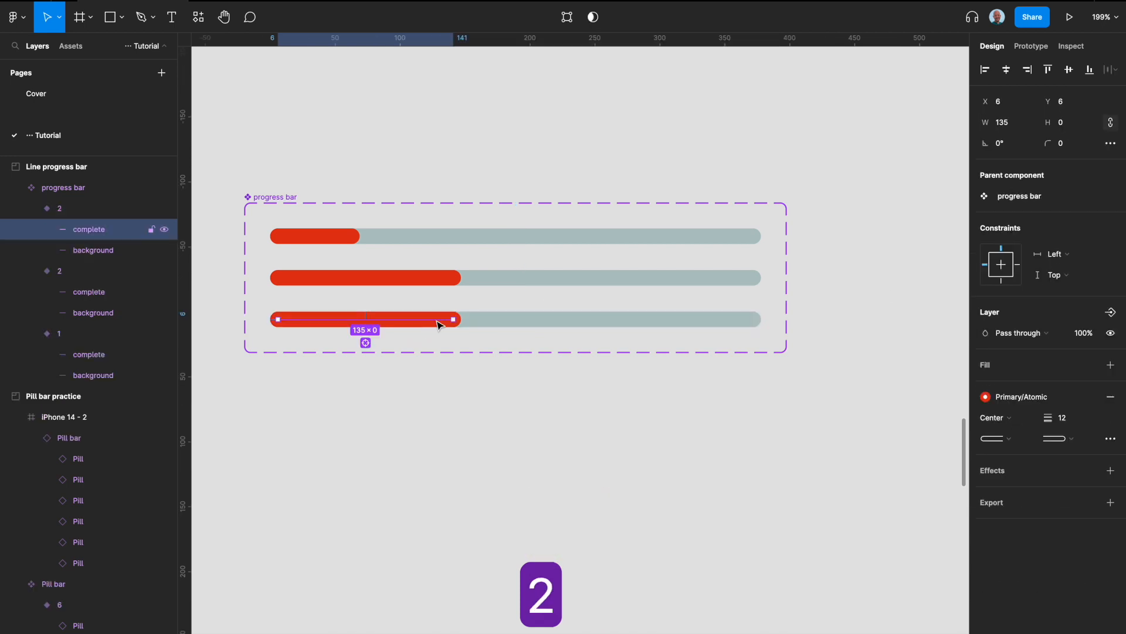
drag(457, 319, 534, 313)
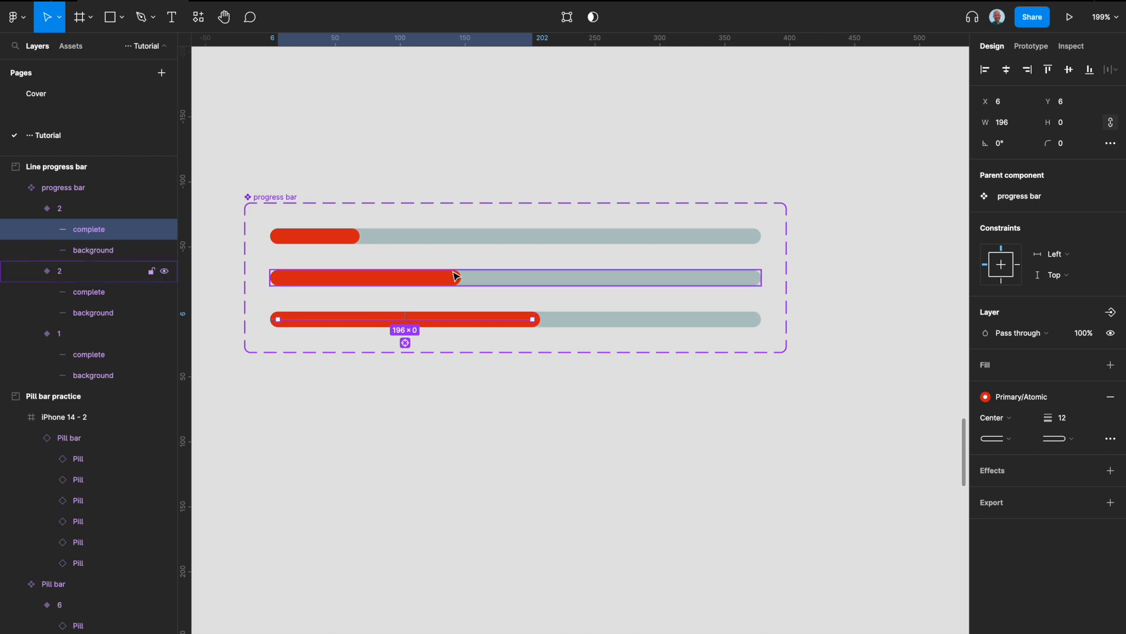
click(441, 280)
mouse_move(452, 278)
mouse_down()
mouse_move(427, 276)
mouse_move(441, 277)
mouse_up()
Add a fourth variant with Property 1 set to 4 and lengthen its complete line to about 286 wide.
click(574, 320)
click(518, 350)
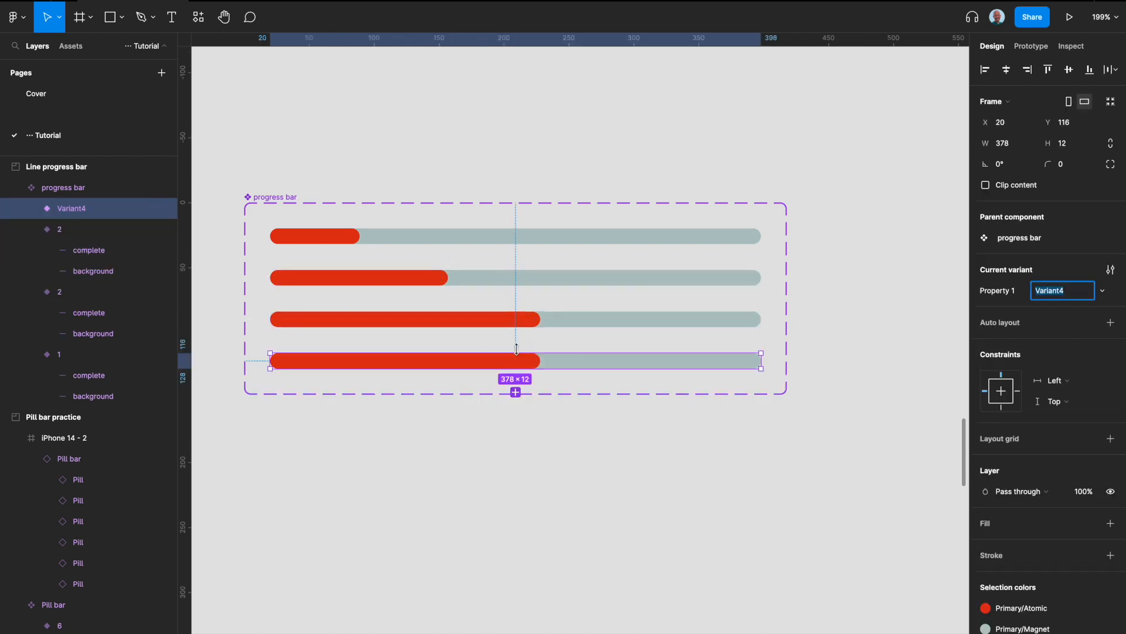
text(4)
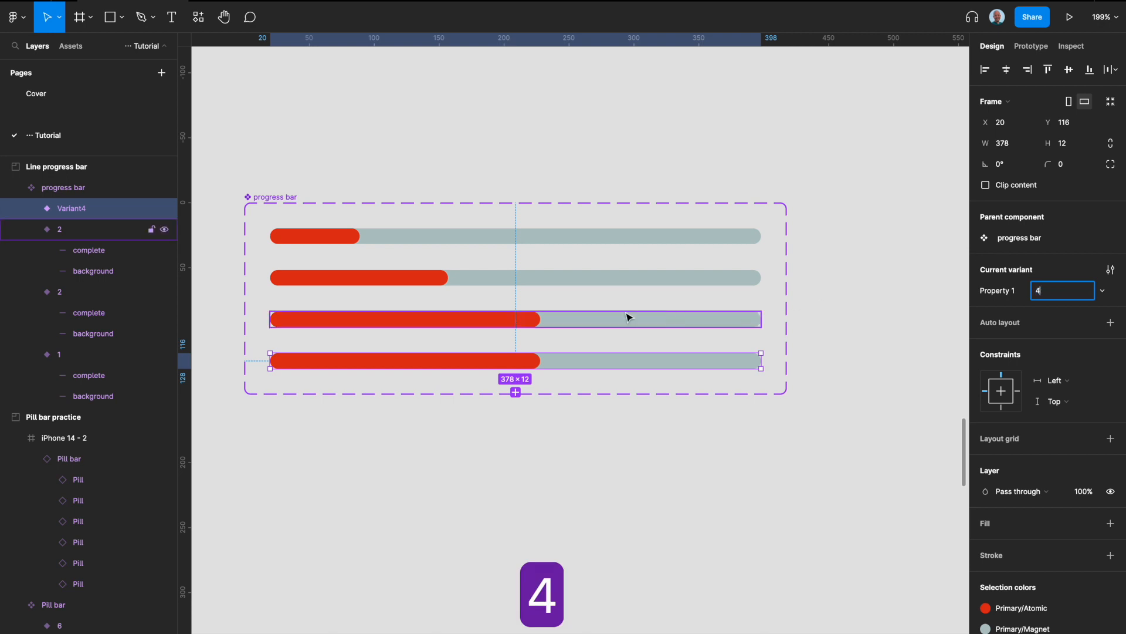
double_click(528, 360)
drag(624, 360, 656, 360)
Duplicate variant 4 to add a fifth progress bar to the component set.
click(709, 375)
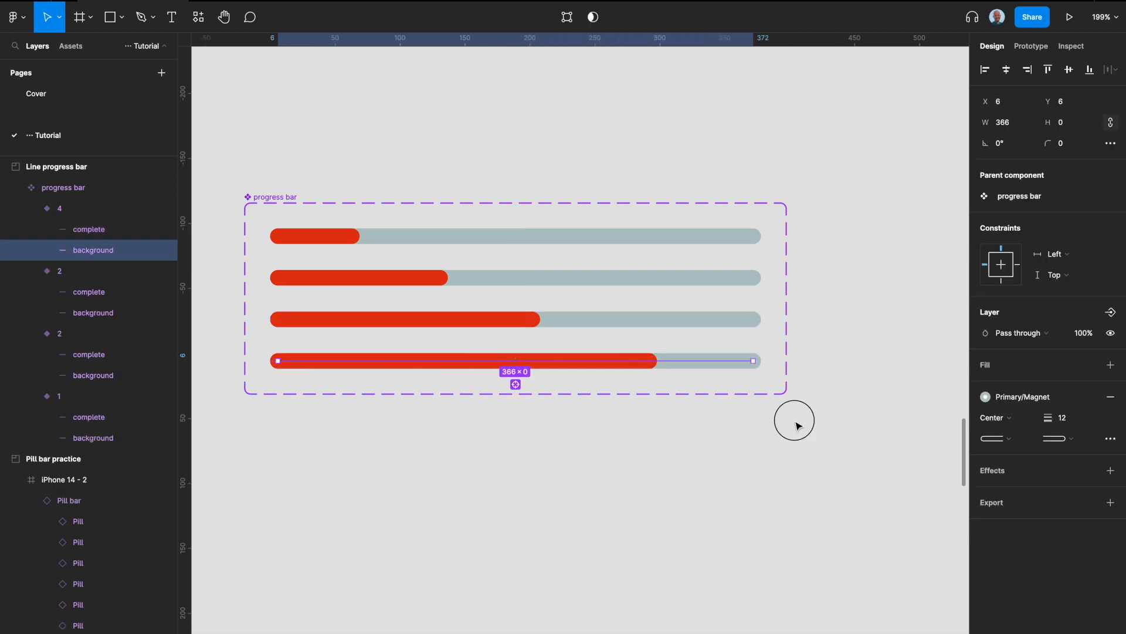
click(797, 422)
click(712, 377)
key(super+d)
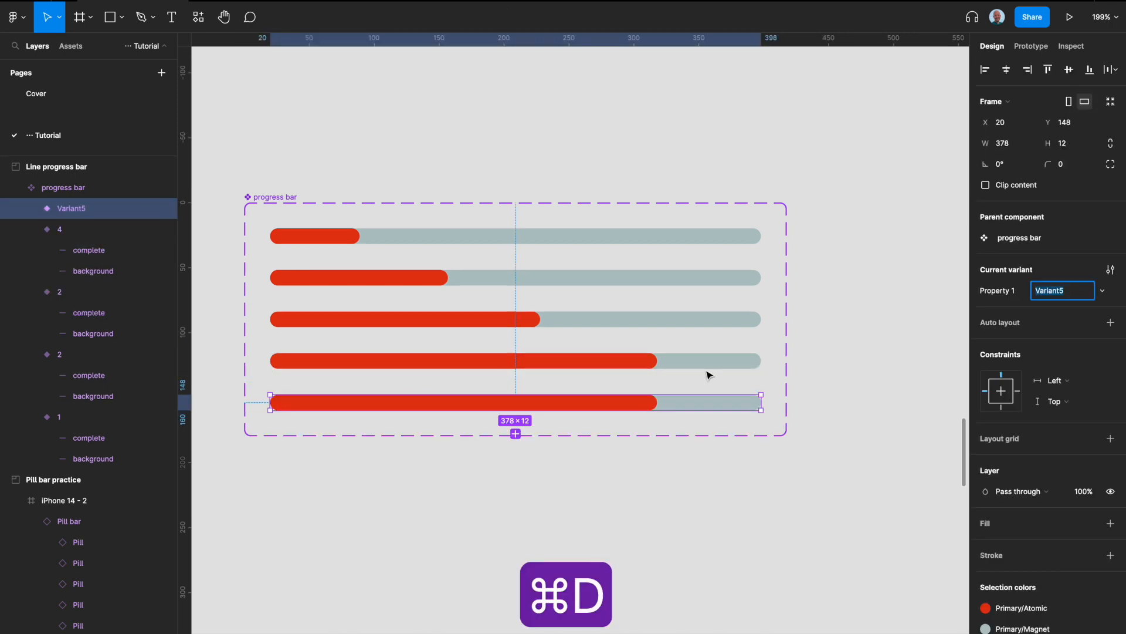
click(651, 404)
drag(651, 402, 753, 402)
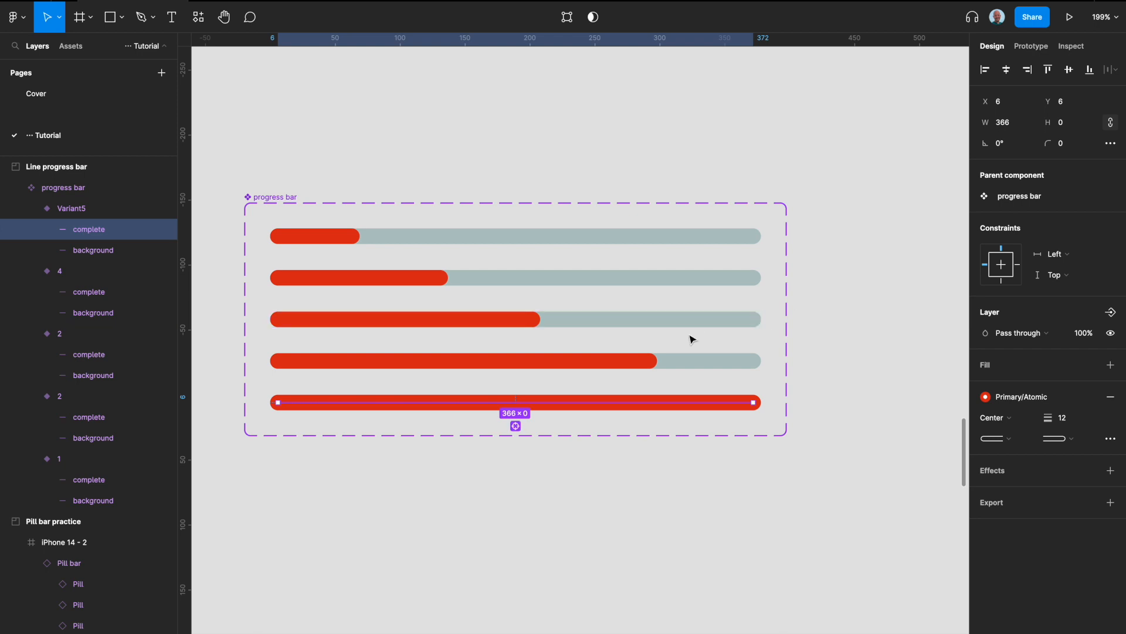
key(super+z)
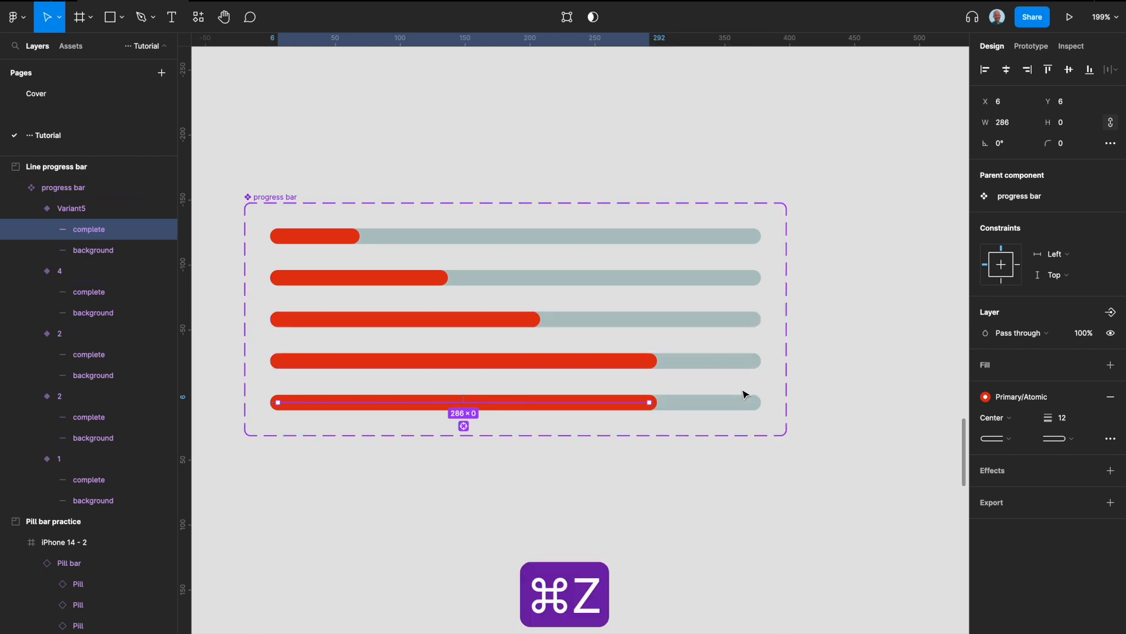
Change the horizontal constraint of the background lines in all five progress bar variants together.
click(742, 399)
shift+click(750, 361)
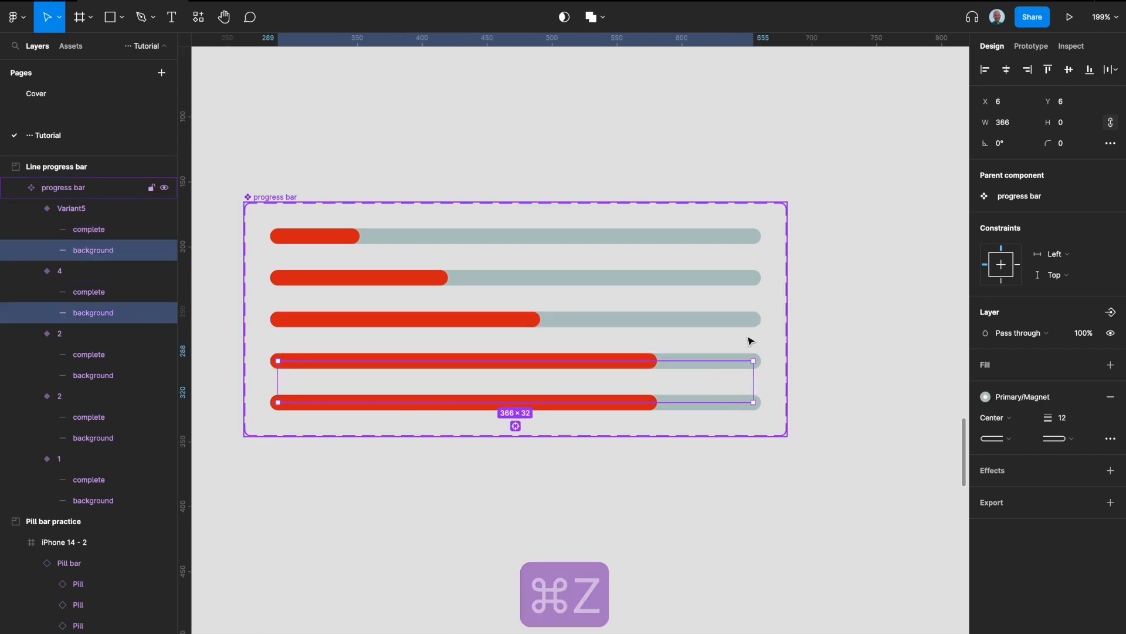
shift+click(751, 319)
shift+click(753, 277)
shift+click(750, 236)
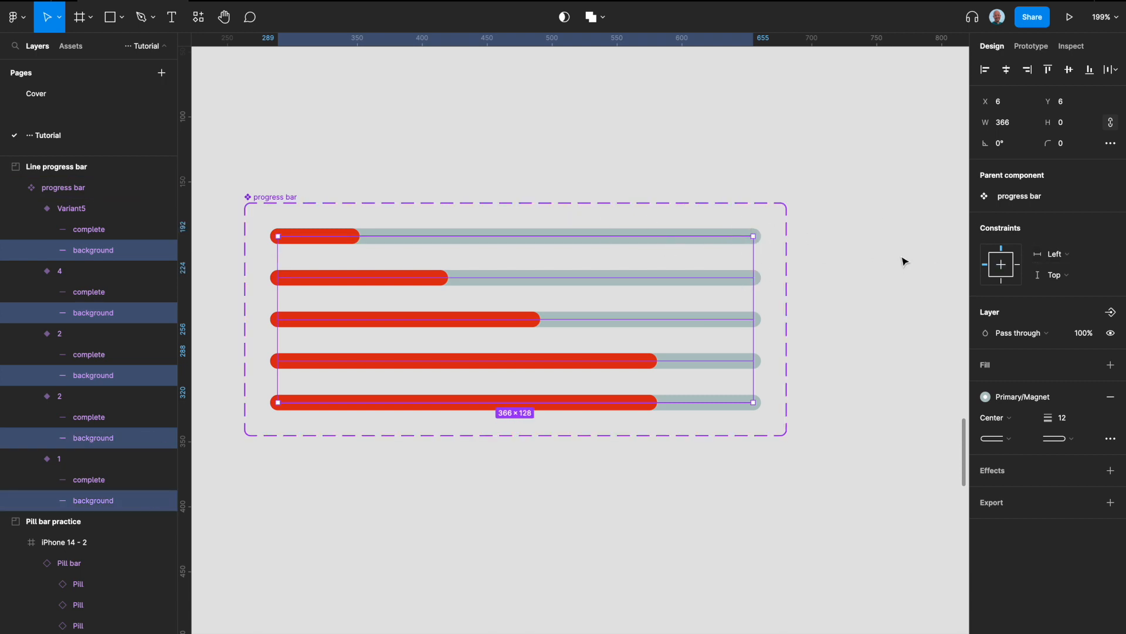
click(1018, 265)
click(813, 220)
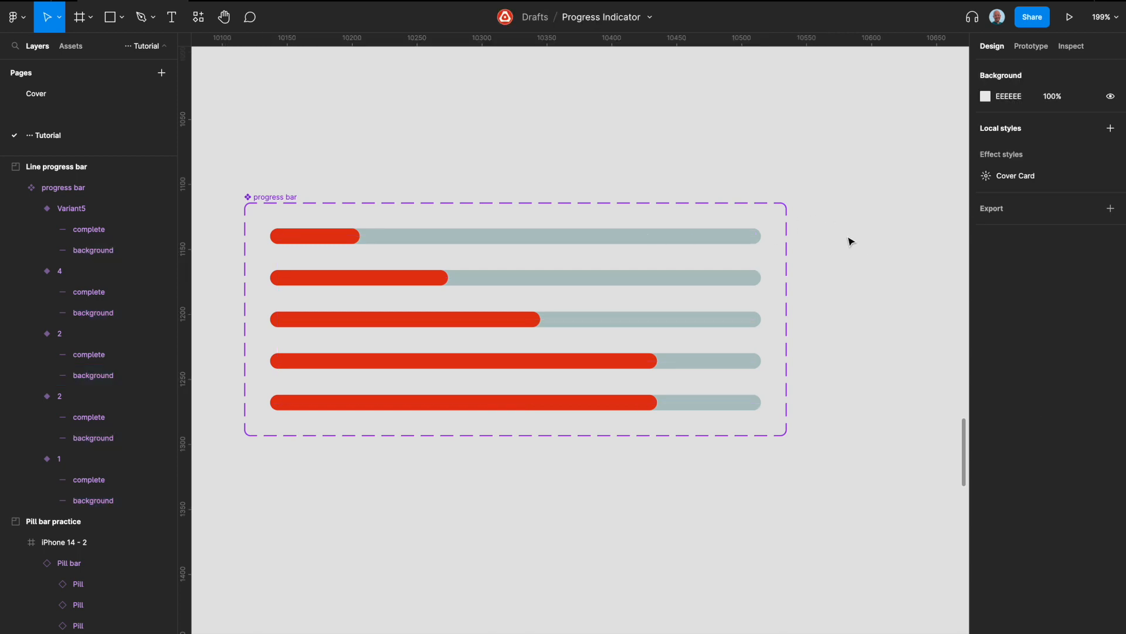
Lengthen the fifth variant's complete line to the full 366 width of the background line.
click(631, 402)
drag(651, 401, 753, 401)
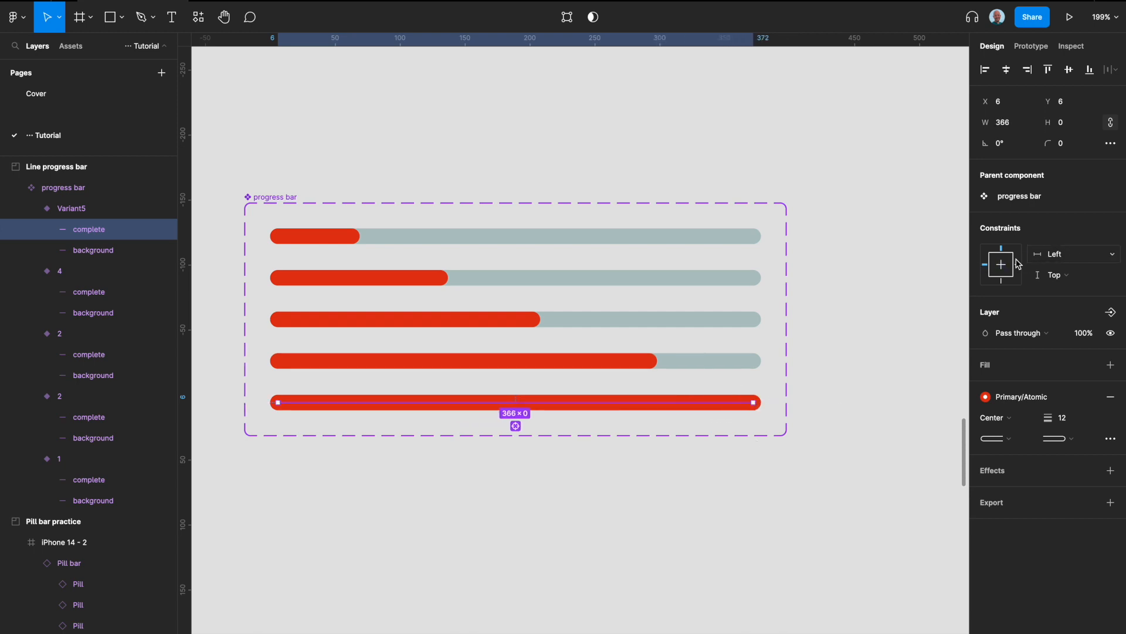
click(919, 292)
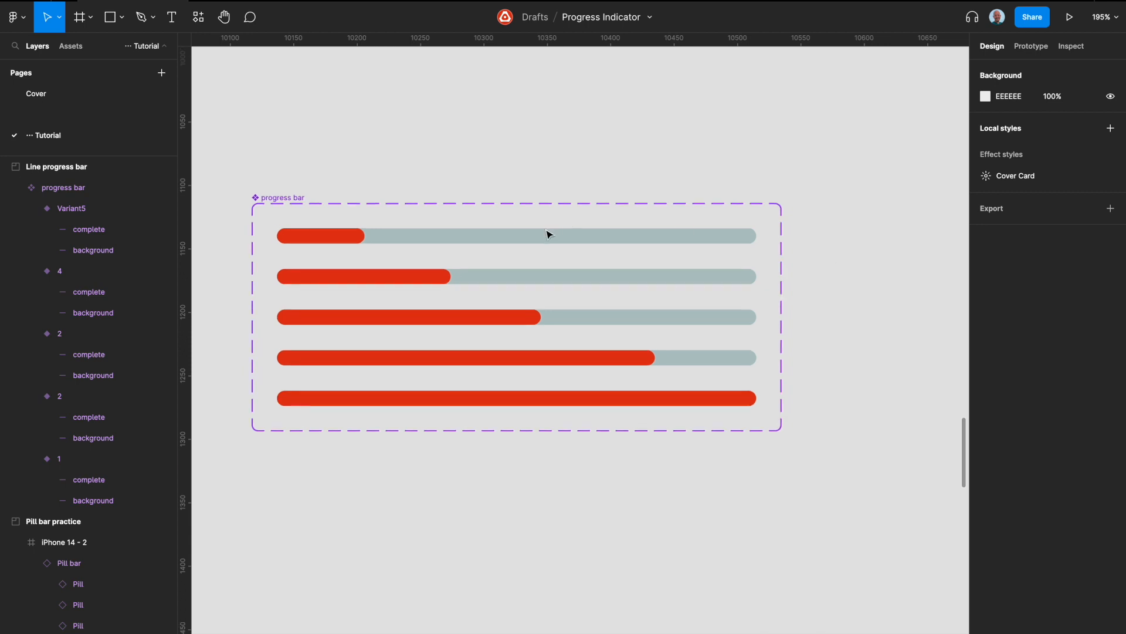
drag(548, 232, 534, 537)
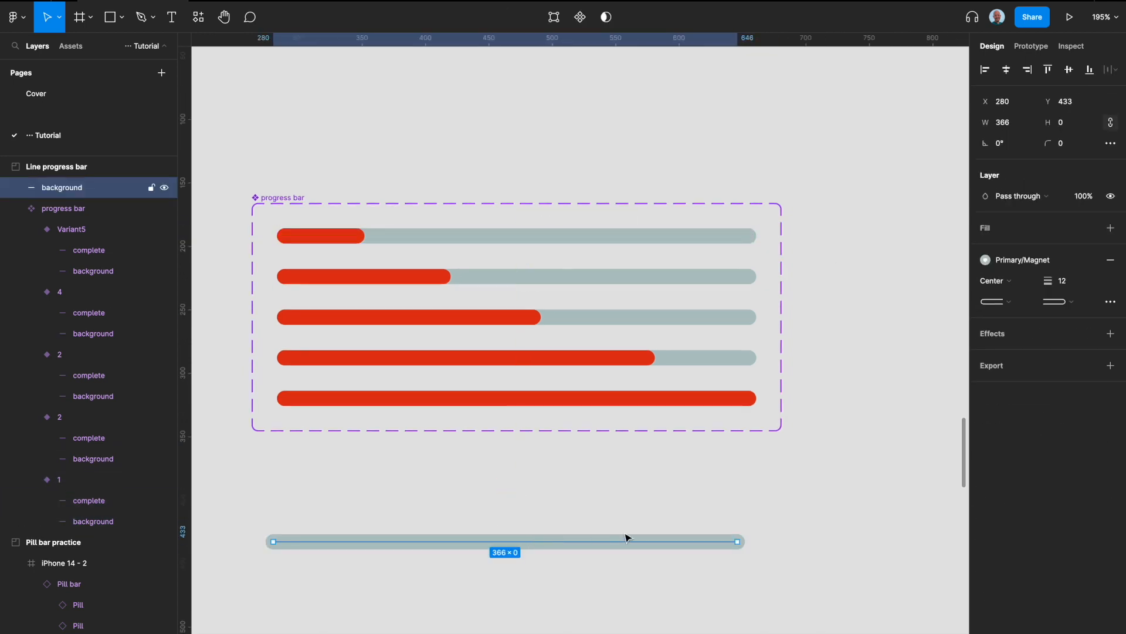
key(super+z)
click(409, 464)
Place an instance of progress bar variant 1 below the component set.
click(382, 237)
drag(380, 236, 403, 574)
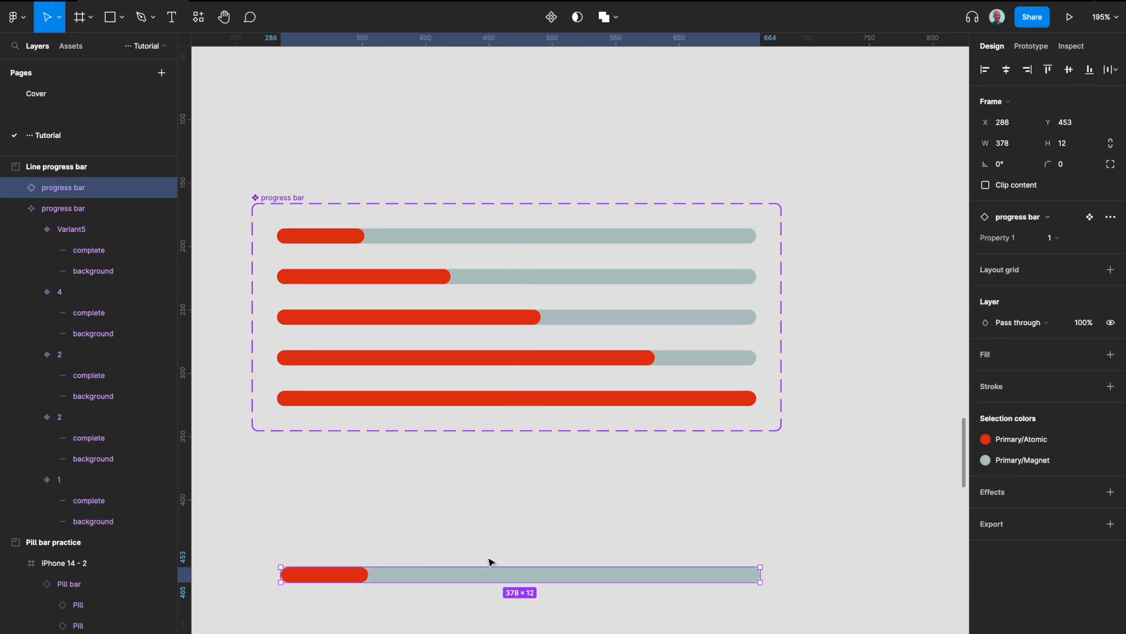
Stretch the progress bar instance to a width of 475 and check its complete line.
drag(762, 575, 887, 549)
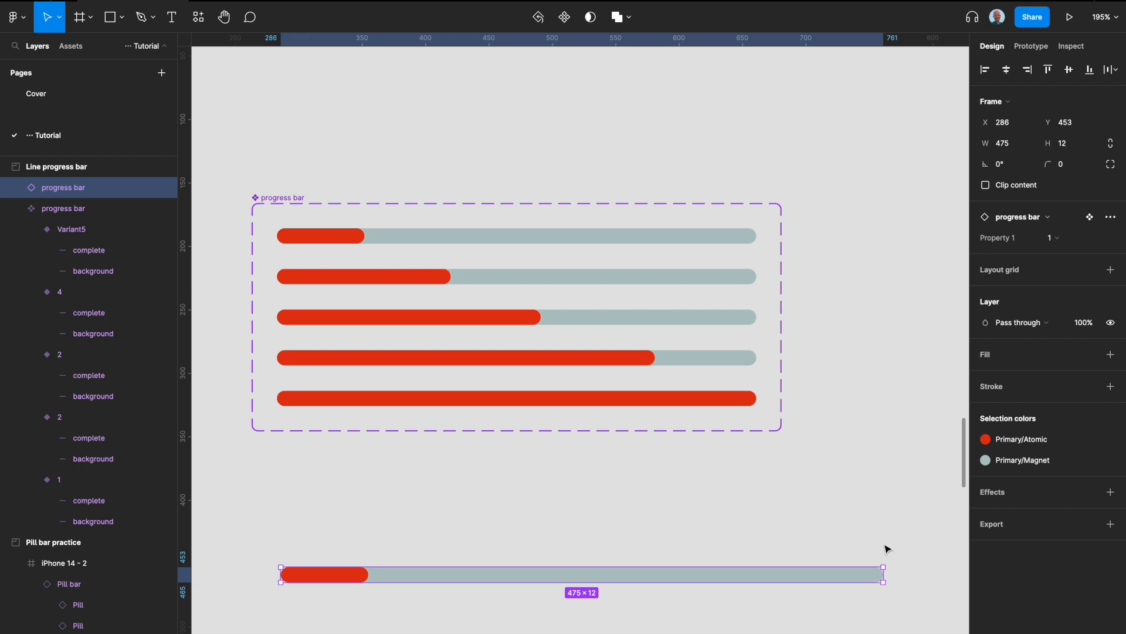
double_click(359, 573)
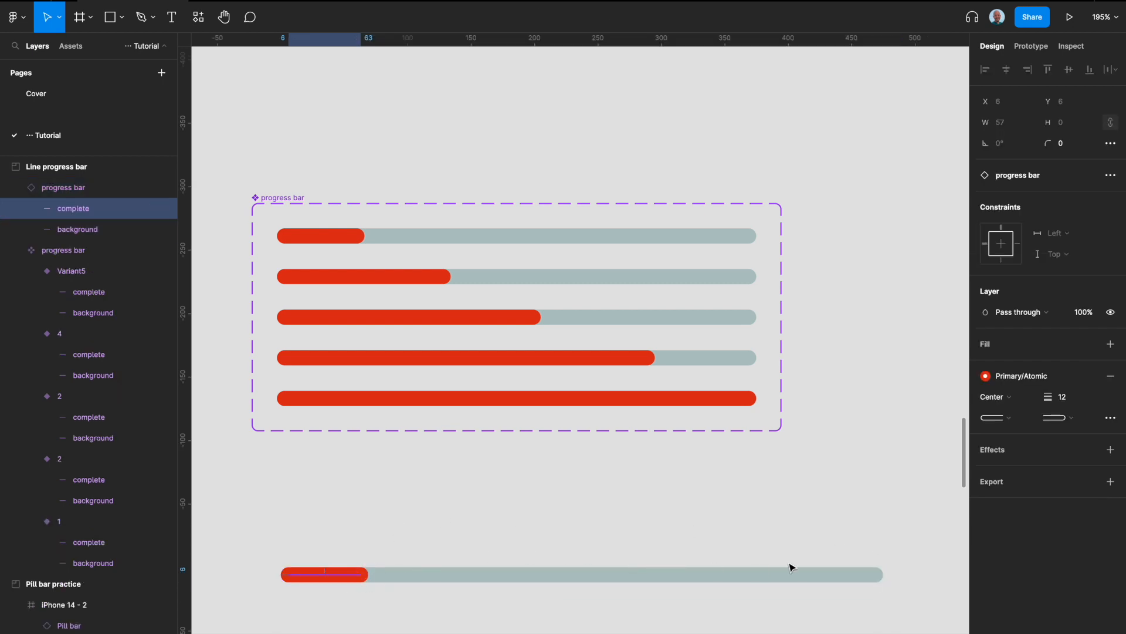
click(842, 511)
Delete the progress bar instance below the component set.
click(758, 569)
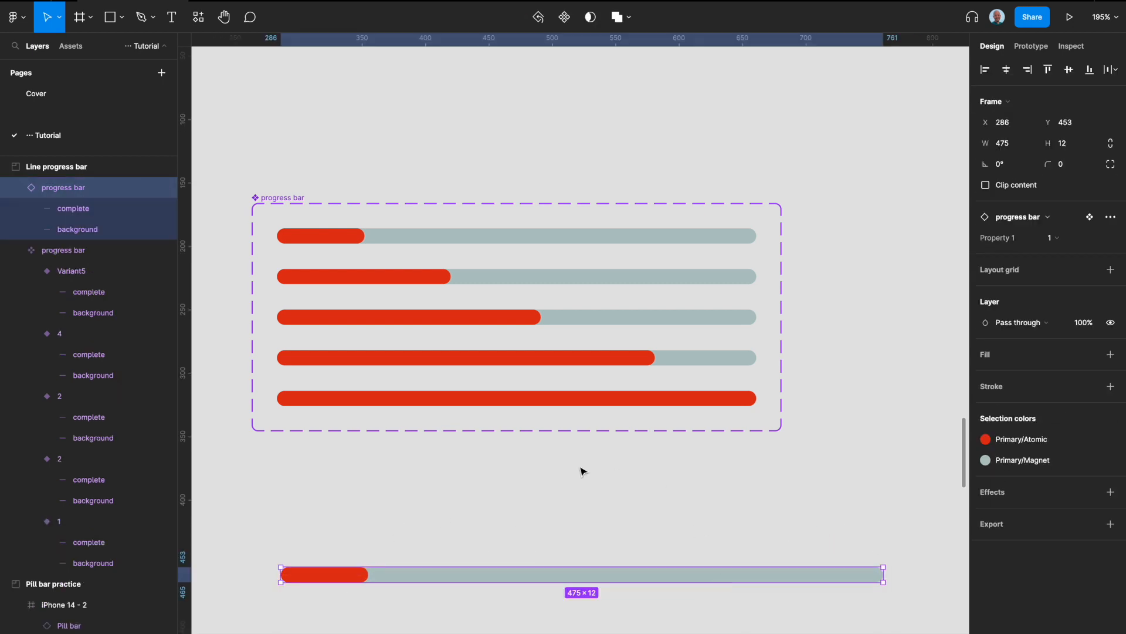
scroll(583, 471, down, 3)
key(BackSpace)
scroll(581, 470, down, 4)
scroll(539, 413, down, 2)
scroll(539, 411, right, 3)
scroll(426, 330, down, 2)
scroll(417, 228, up, 5)
scroll(493, 164, up, 2)
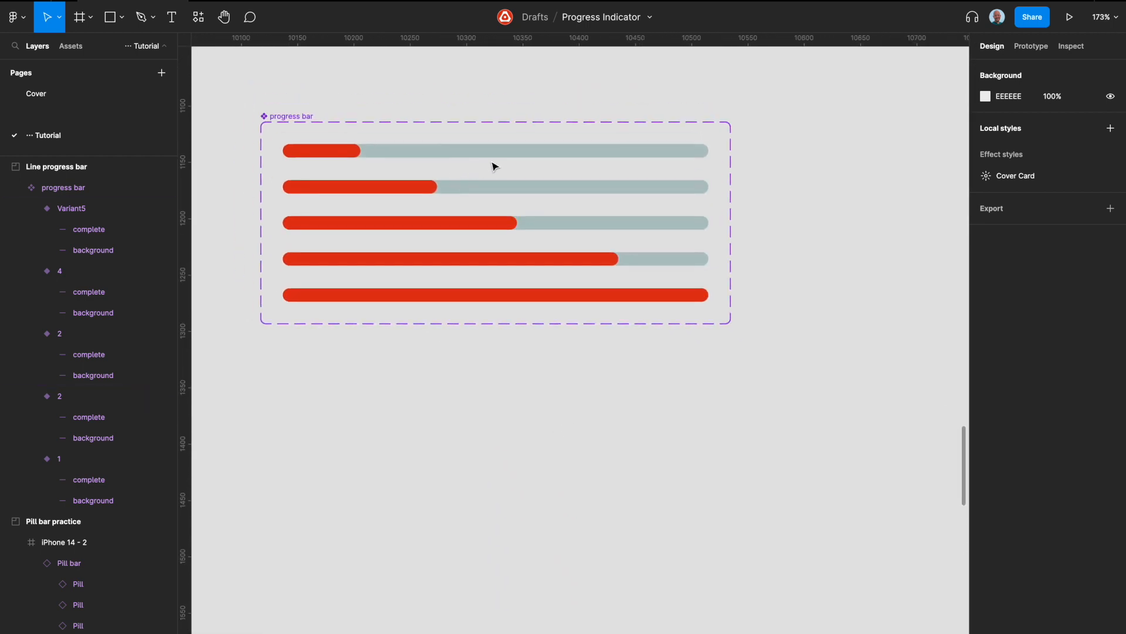
Connect the five progress bar variants with prototype interactions, each one leading to the variant below it.
click(496, 152)
click(1024, 48)
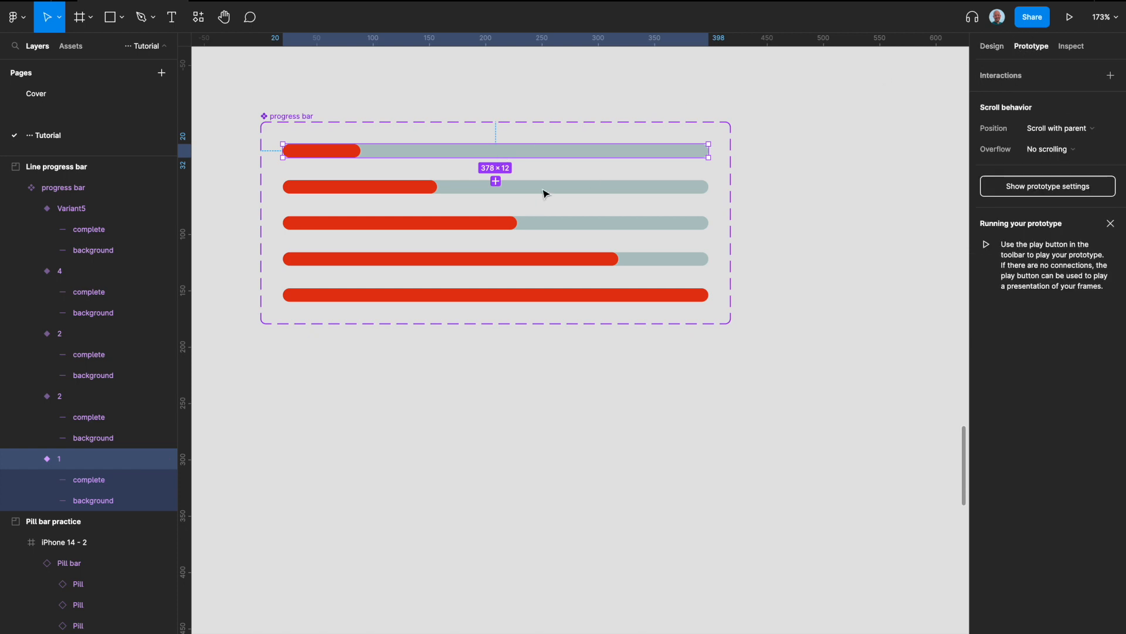
scroll(548, 183, up, 3)
drag(511, 184, 513, 350)
click(517, 226)
click(517, 262)
click(541, 307)
click(566, 302)
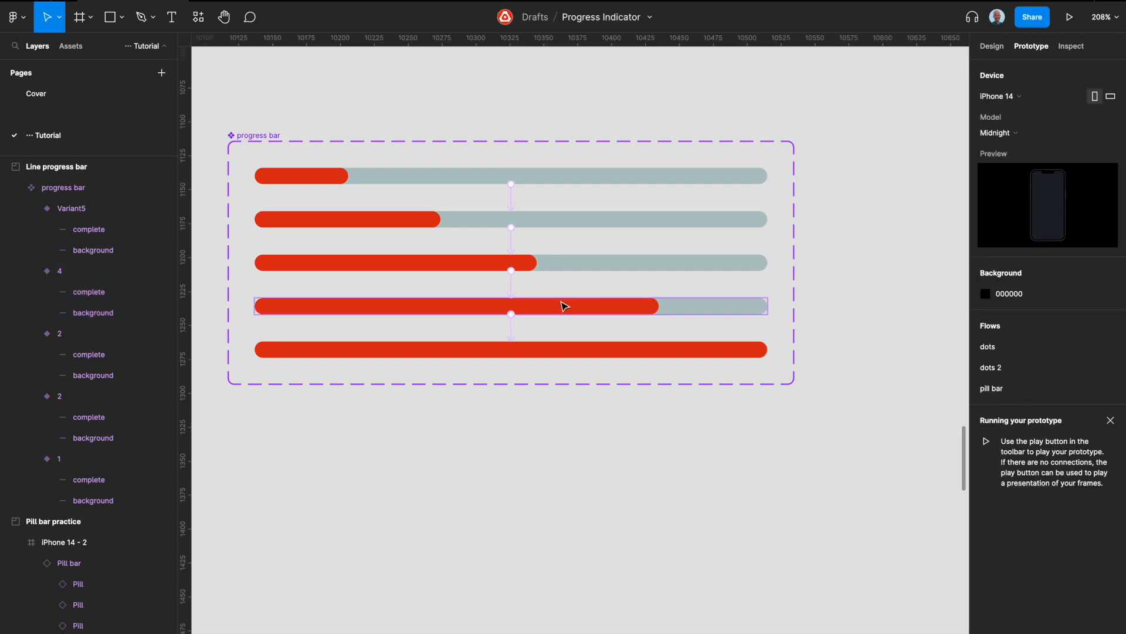
Set the interaction trigger of all five variants together to After delay with a delay of 2400 ms.
click(598, 355)
shift+click(608, 311)
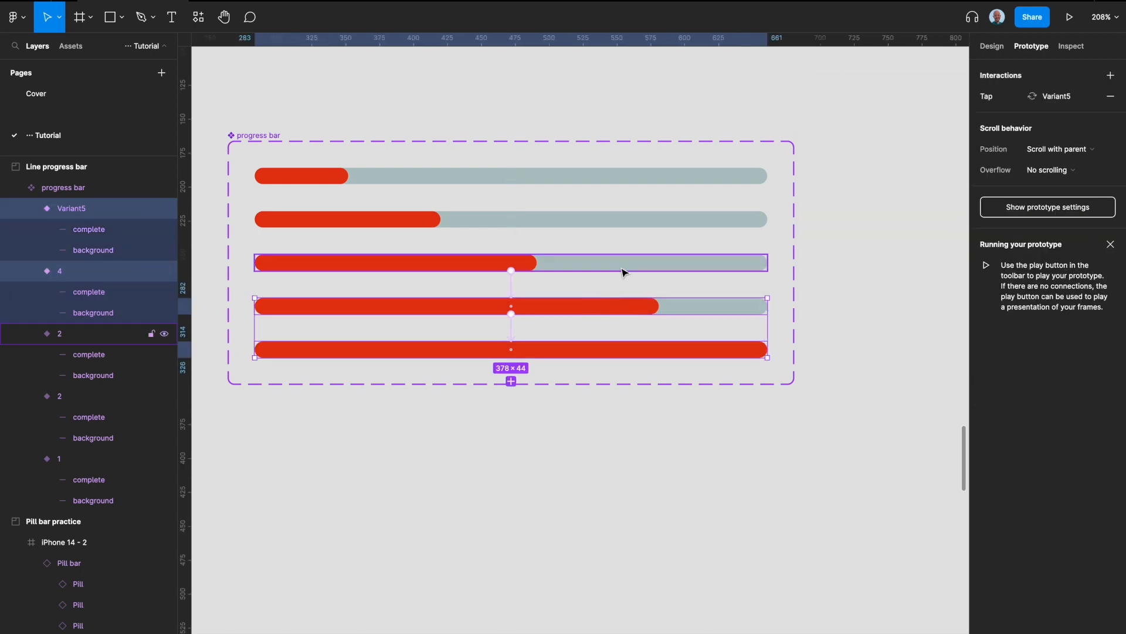
shift+click(624, 270)
shift+click(632, 226)
shift+click(646, 178)
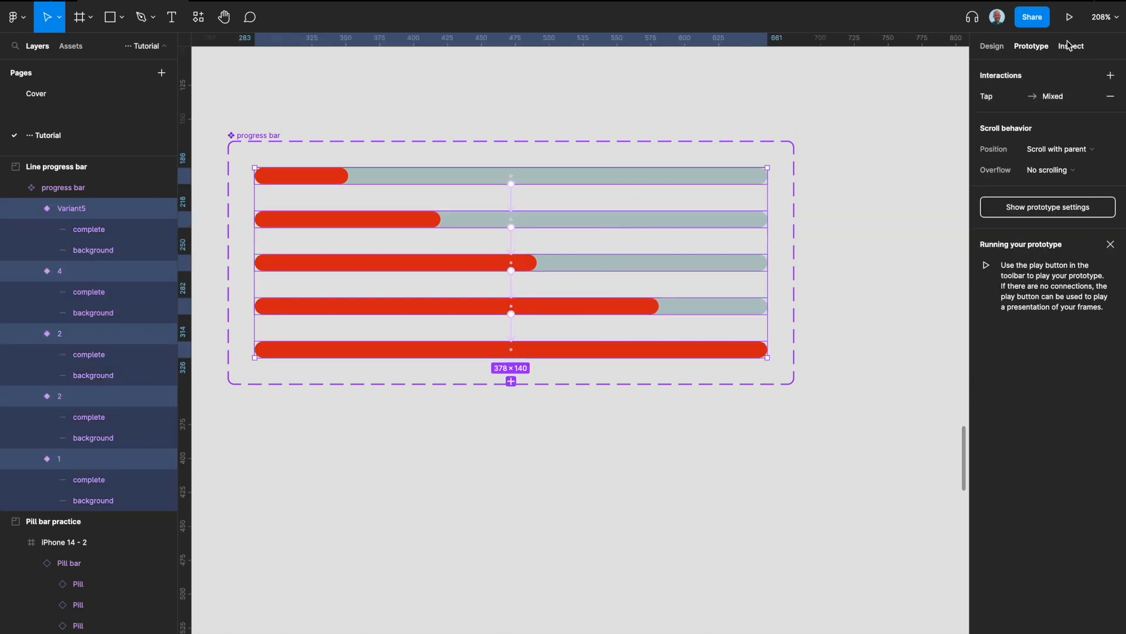
click(988, 96)
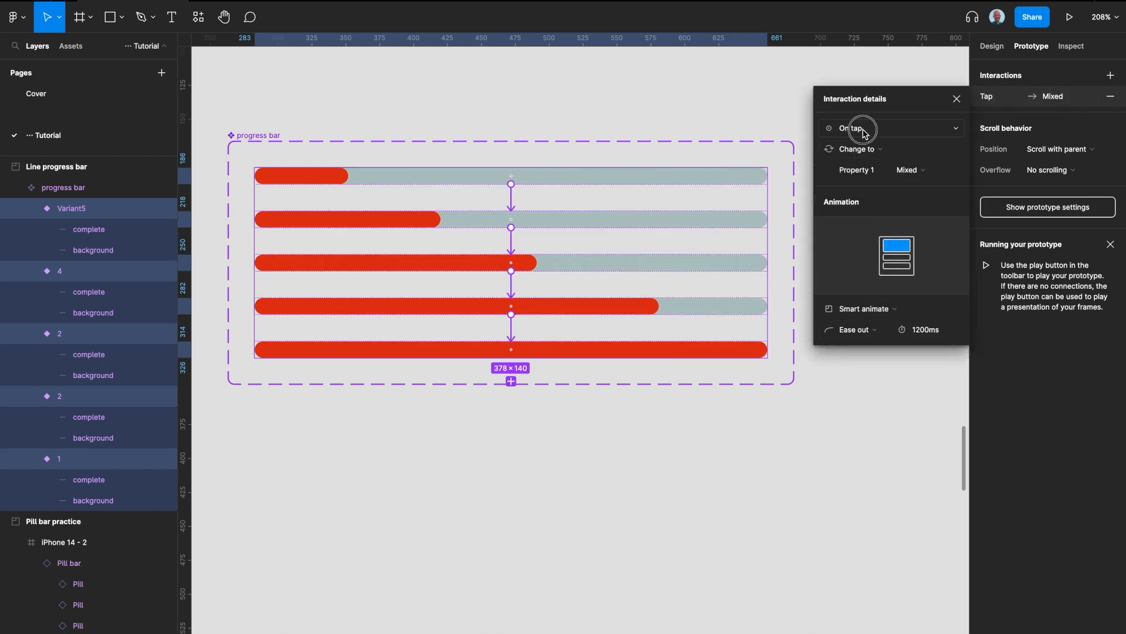
click(864, 133)
click(867, 292)
click(920, 130)
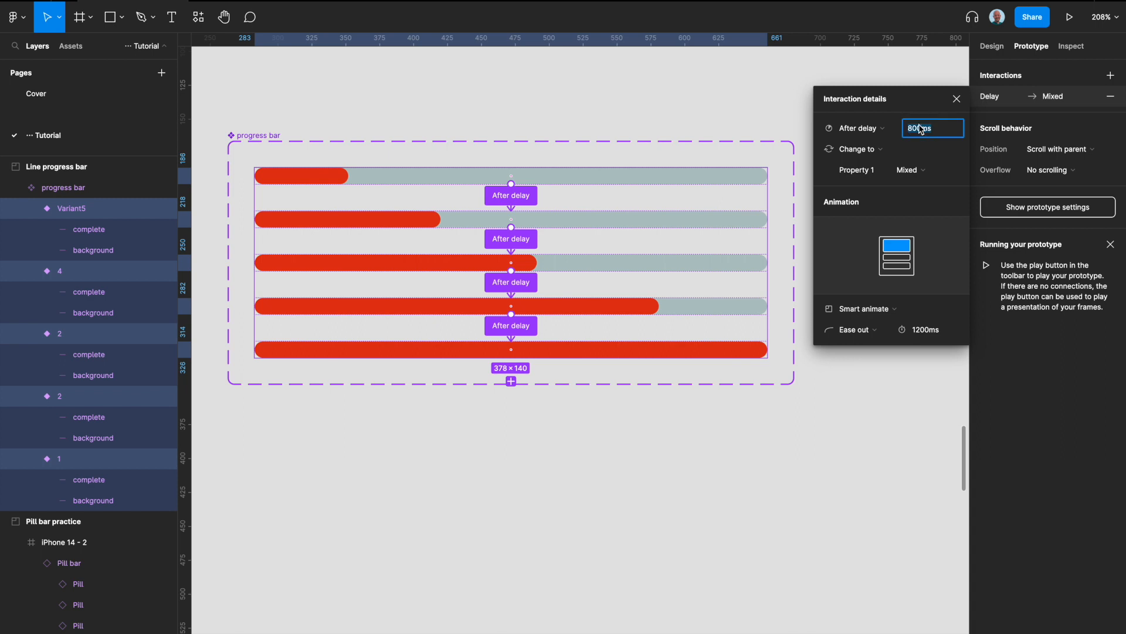
text(2400)
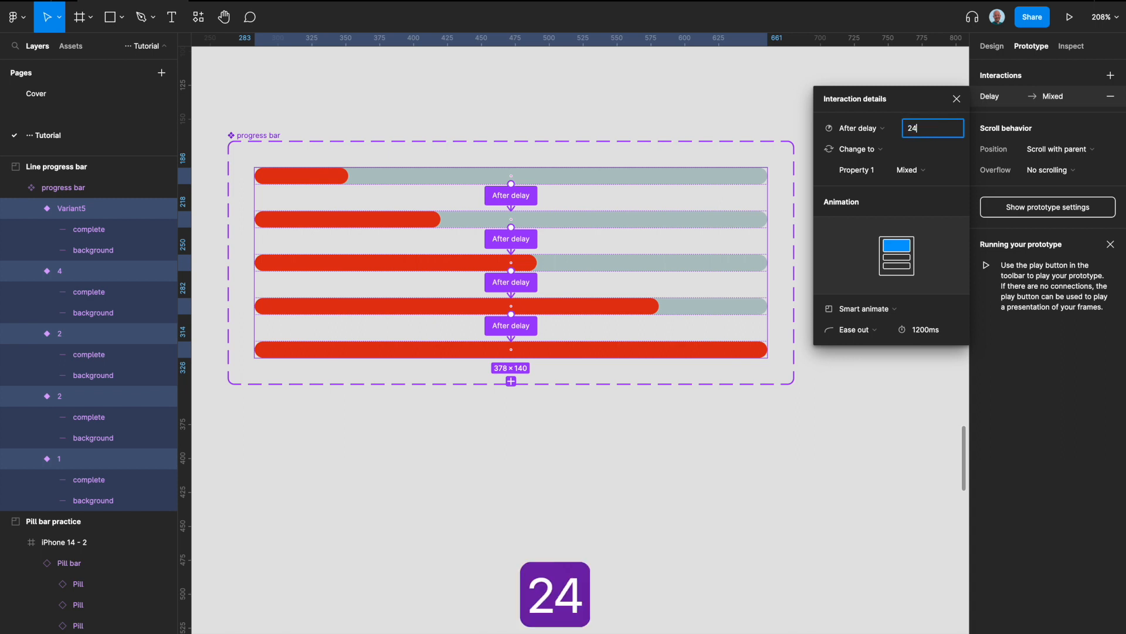
click(924, 379)
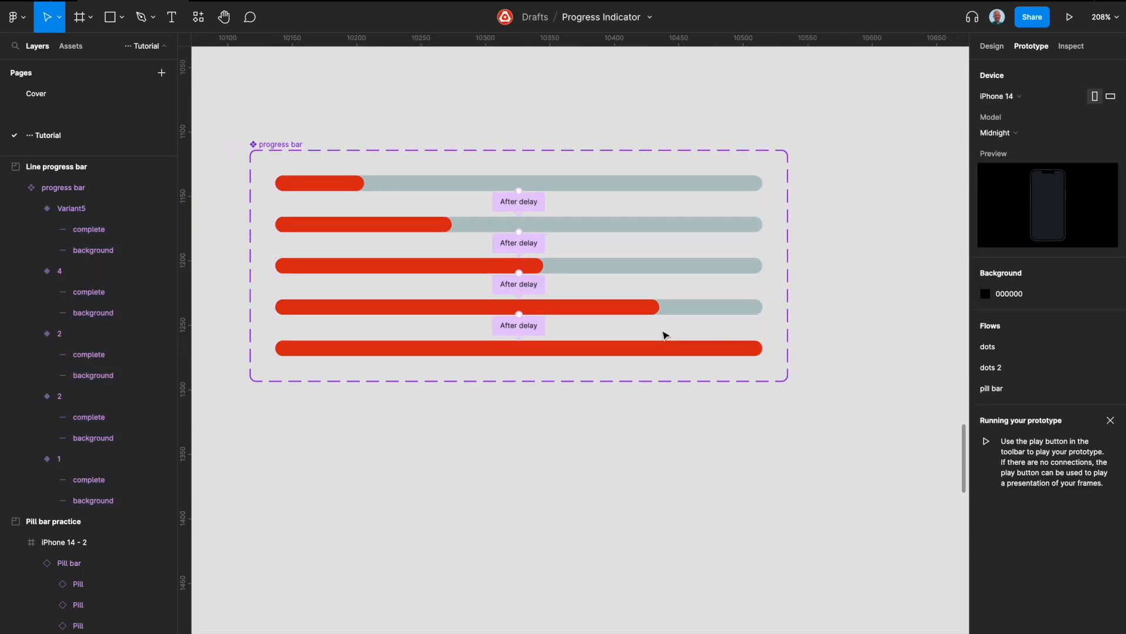
Add an iPhone 14 frame and place it directly below the progress bar component set.
scroll(776, 325, down, 5)
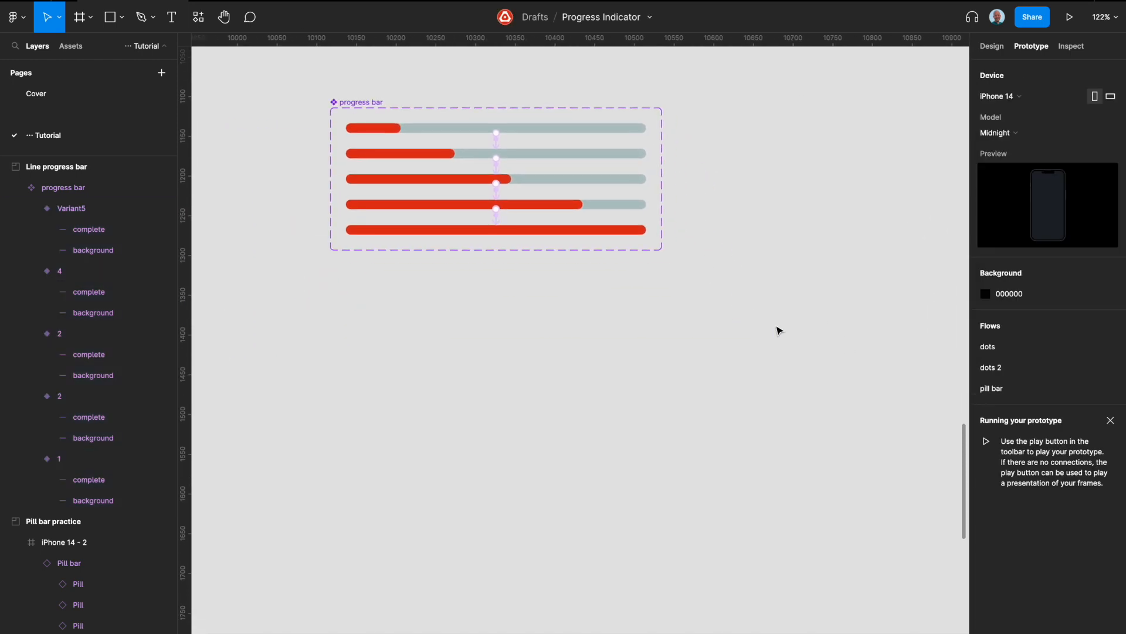
key(a)
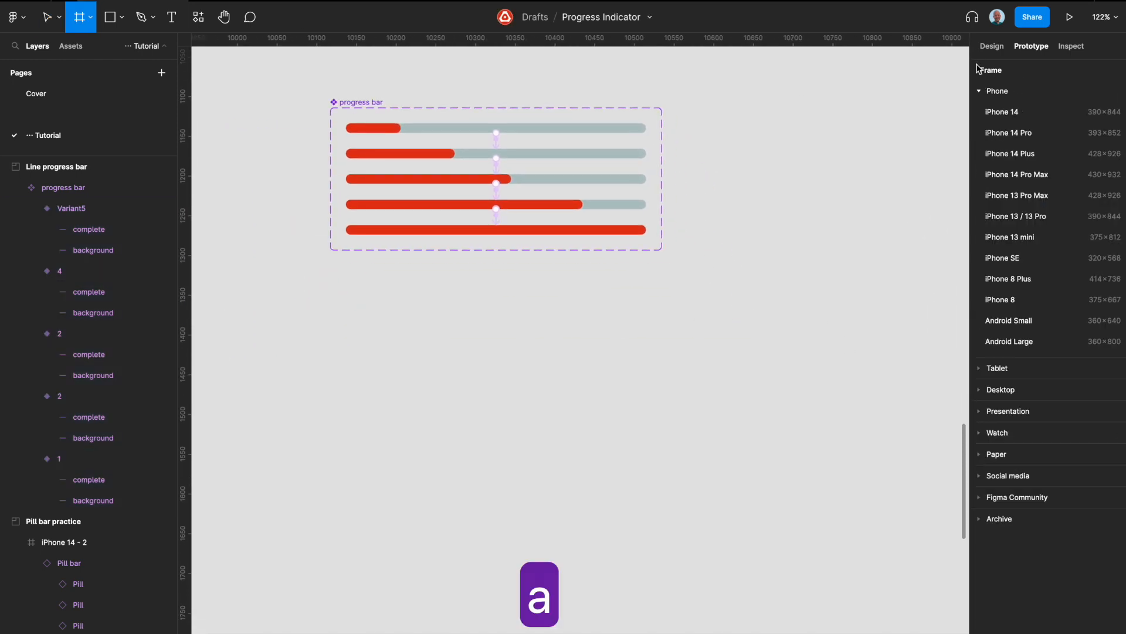
click(979, 118)
click(513, 254)
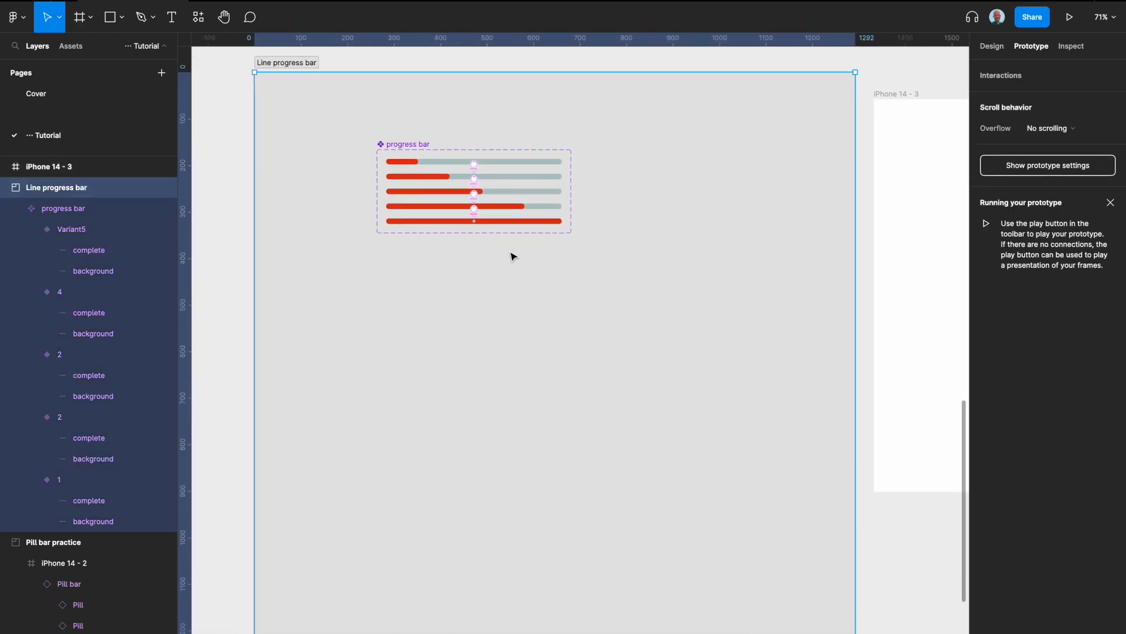
drag(890, 94, 393, 254)
scroll(395, 254, up, 5)
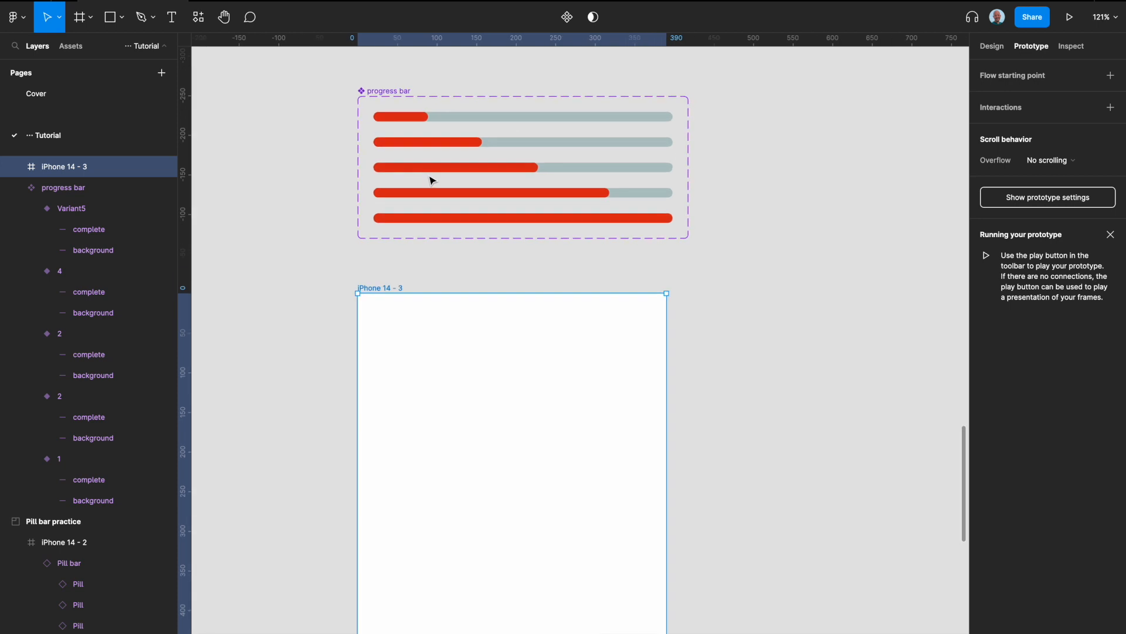
Copy progress bar variant 1 and paste it as an instance into the new iPhone 14 frame.
click(435, 118)
key(super+c)
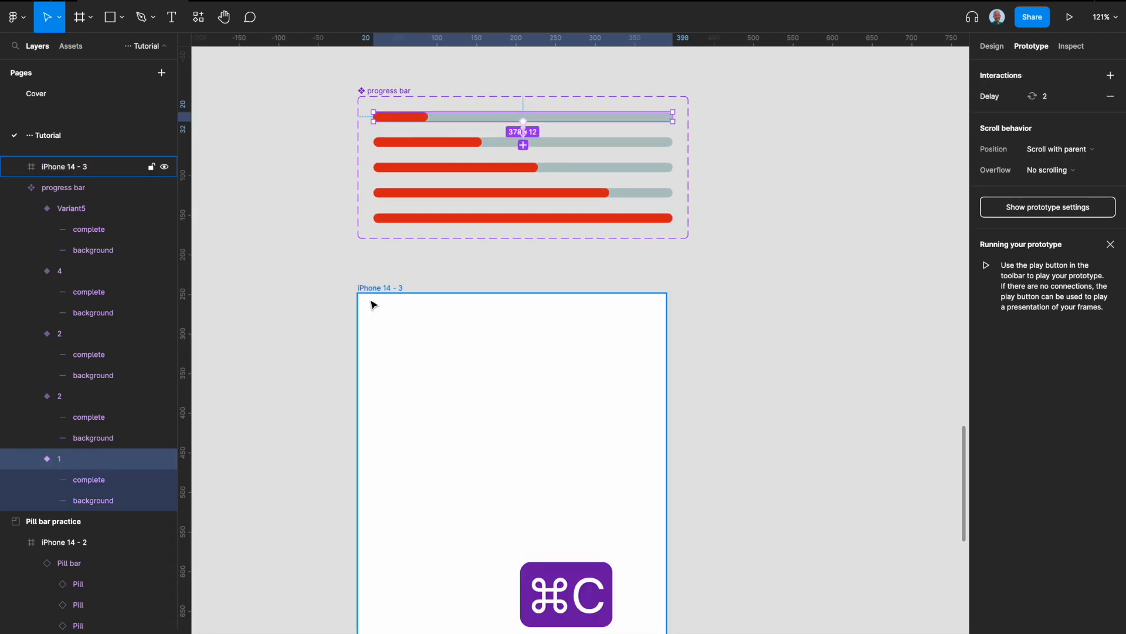
click(373, 305)
key(super+v)
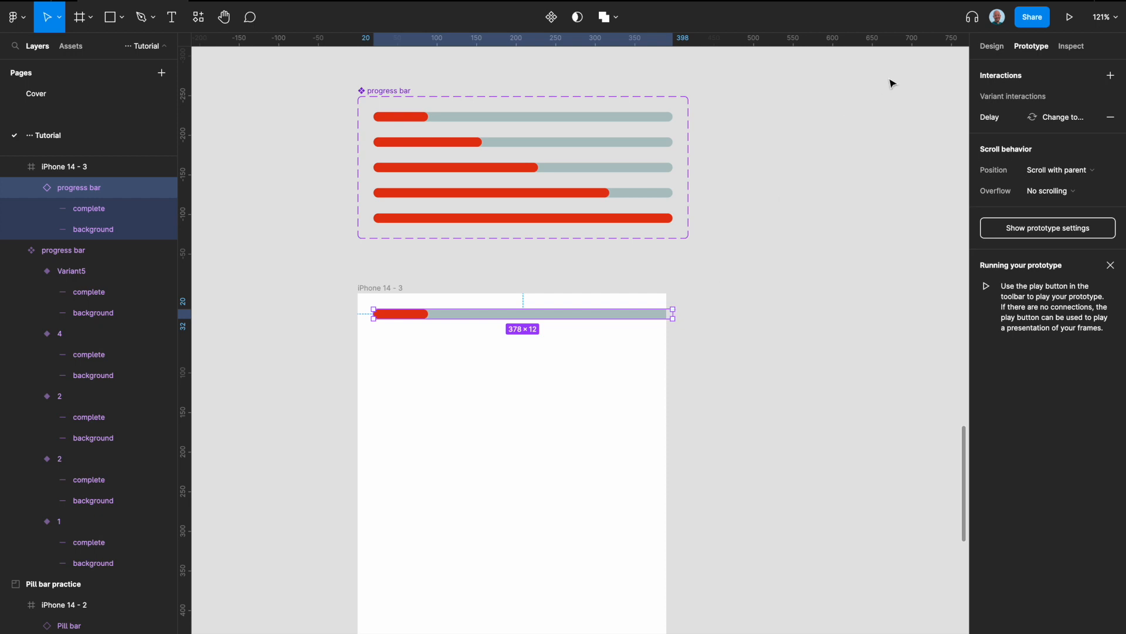
Shorten the instance in the iPhone frame to a width of 336 and reposition it at X 27, Y 81.
click(992, 47)
drag(678, 313, 640, 312)
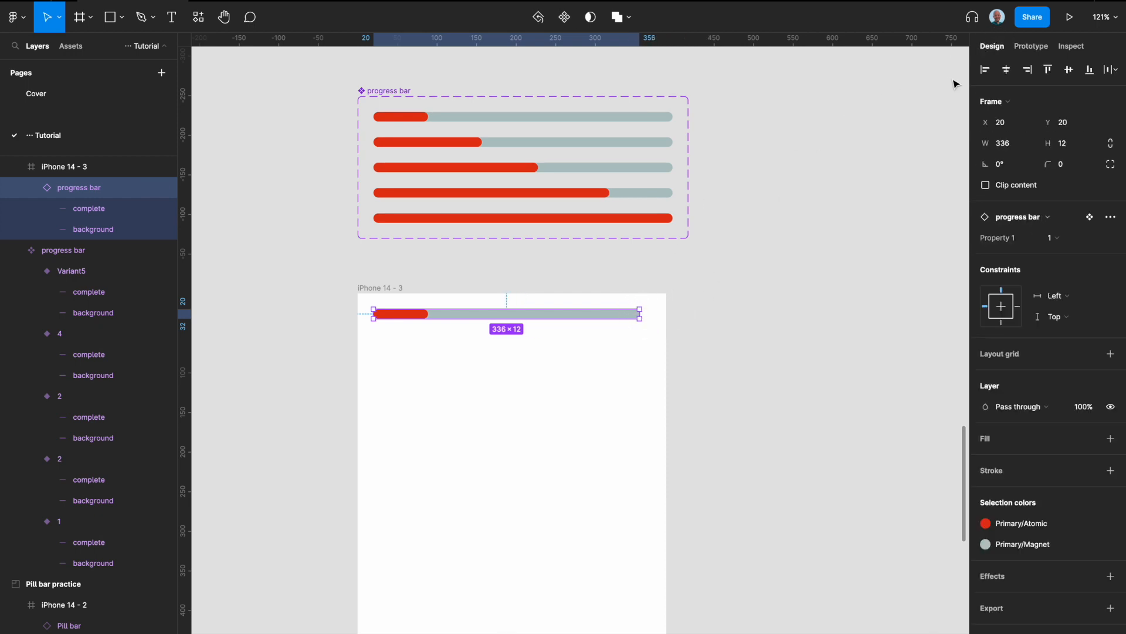
key(Right)
key(Right)
key(Right)
key(Right)
key(Right)
key(Right)
key(Right)
drag(480, 315, 483, 365)
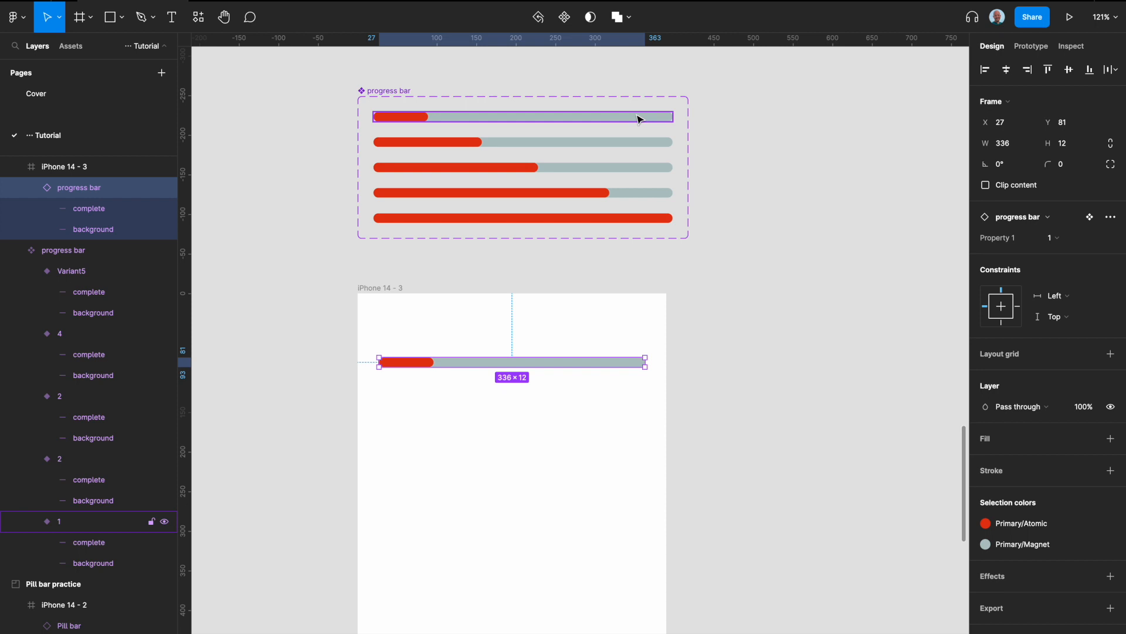
Give the background lines of the first four variants the Secondary/Ion stroke style, and replace it with Mono/200.
scroll(639, 117, up, 2)
double_click(640, 141)
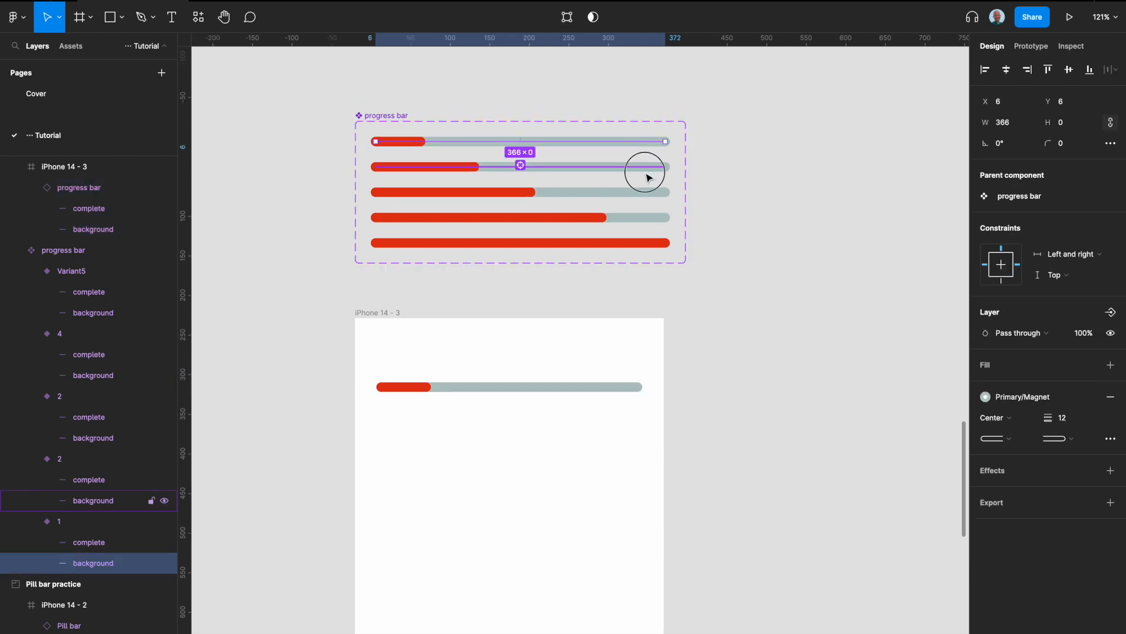
shift+click(648, 167)
shift+click(649, 191)
shift+click(658, 218)
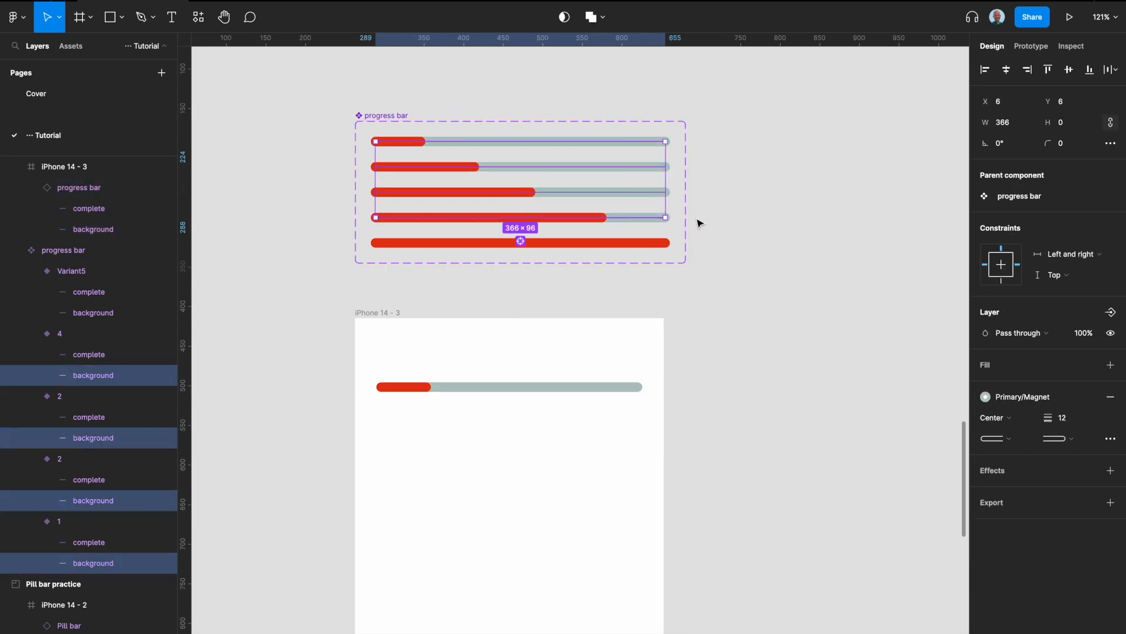
click(1027, 390)
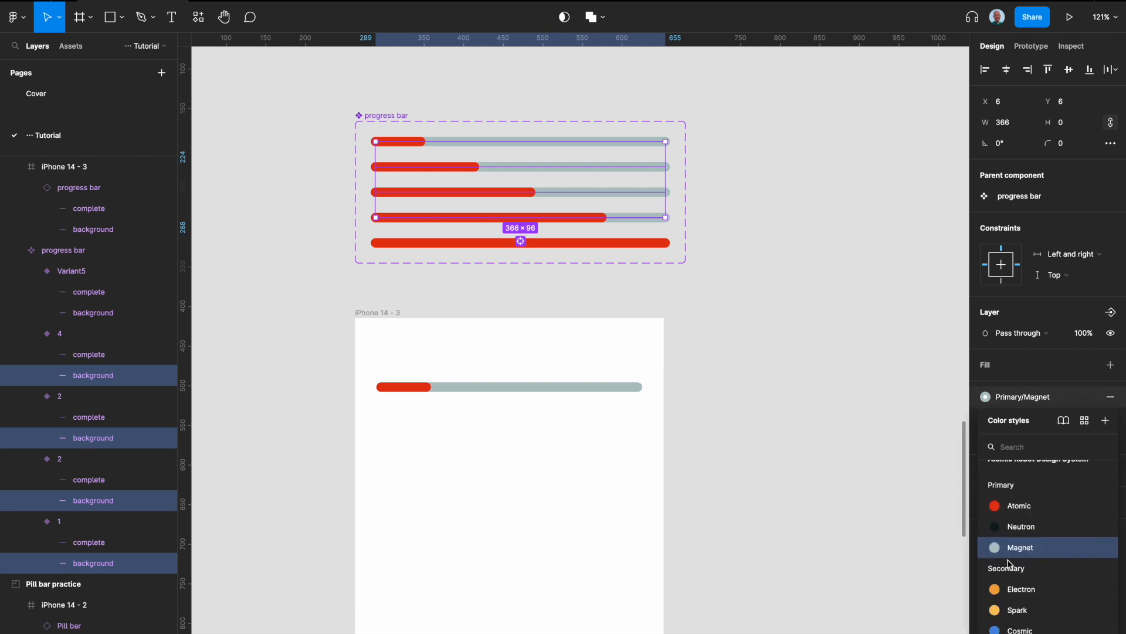
scroll(1026, 516, down, 4)
click(1030, 535)
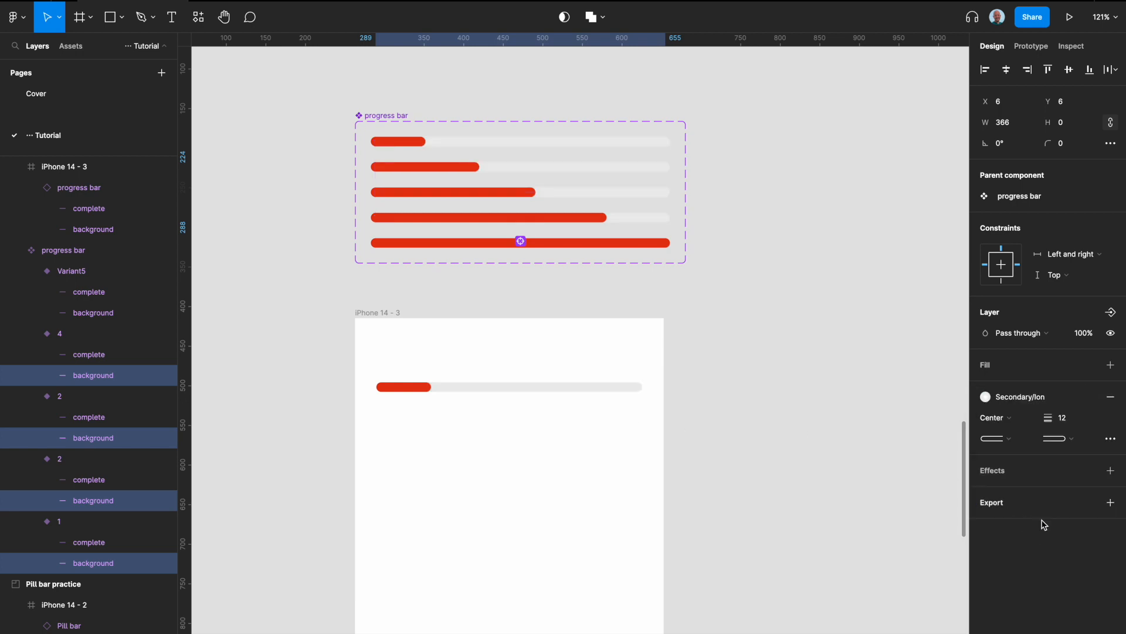
click(1024, 397)
scroll(1032, 528, down, 8)
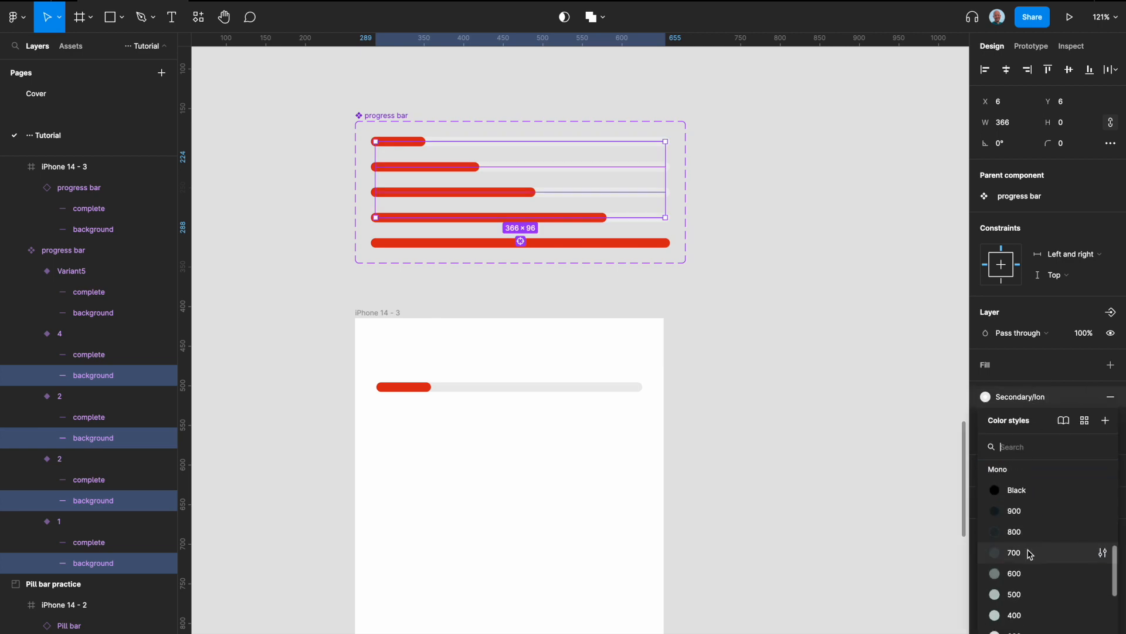
click(1015, 556)
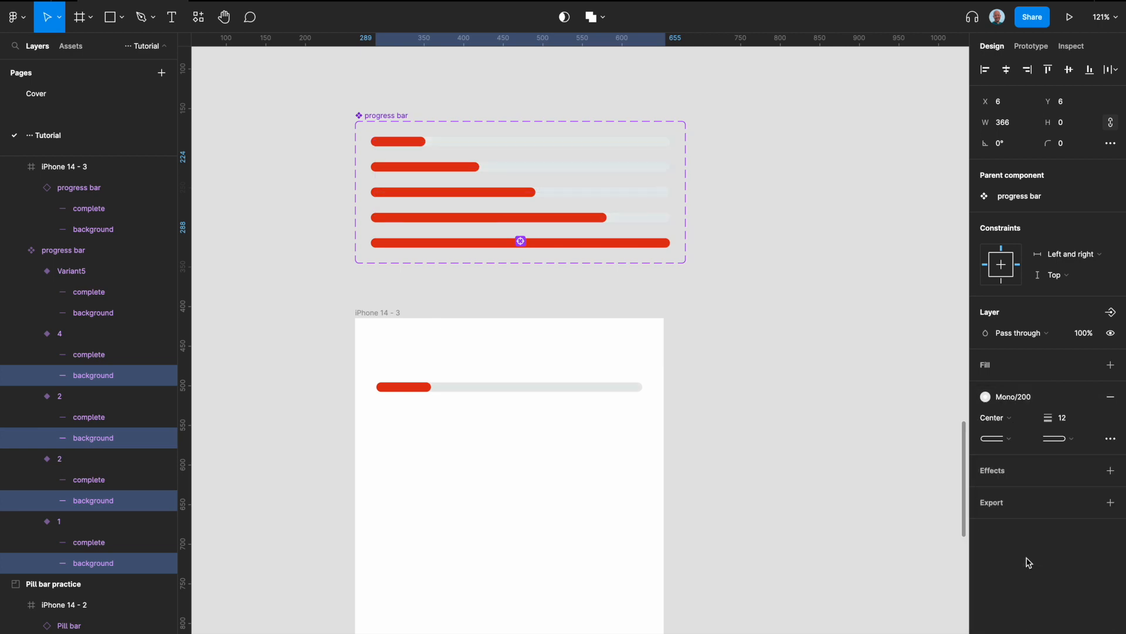
click(706, 316)
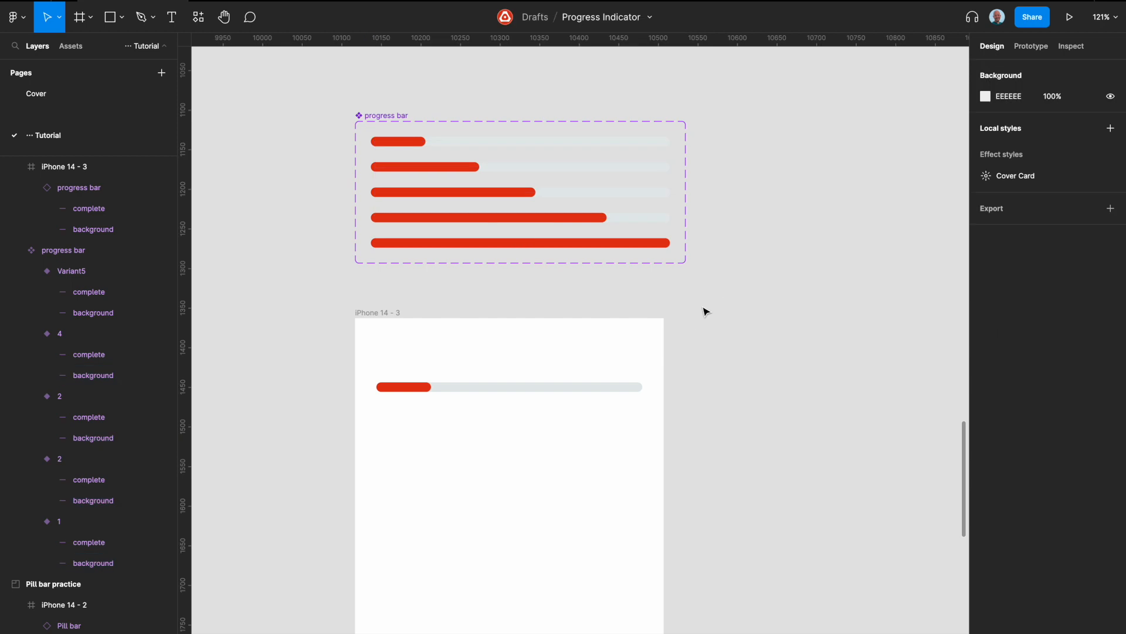
Apply the Mono/200 stroke style to the fifth variant's background line.
click(661, 246)
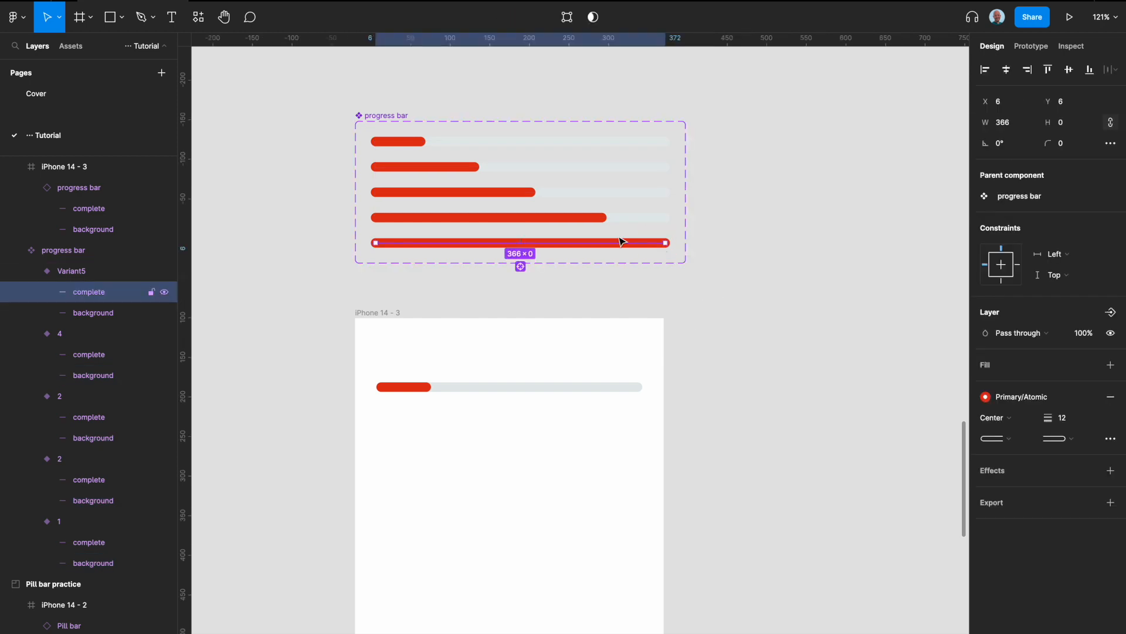
click(93, 313)
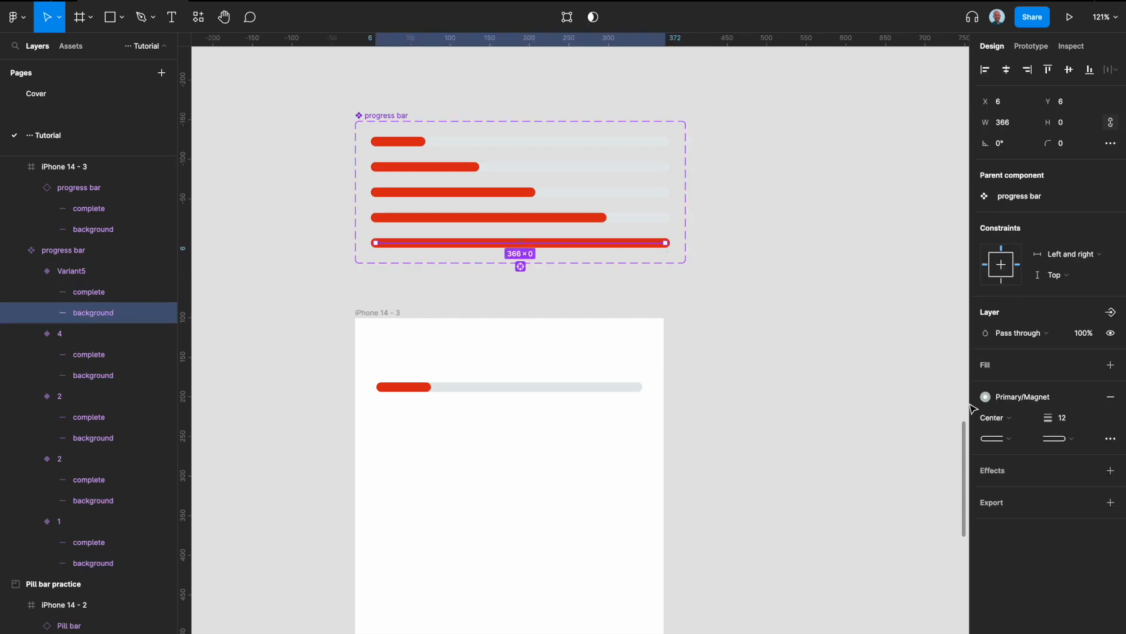
click(1046, 397)
scroll(1037, 498, down, 10)
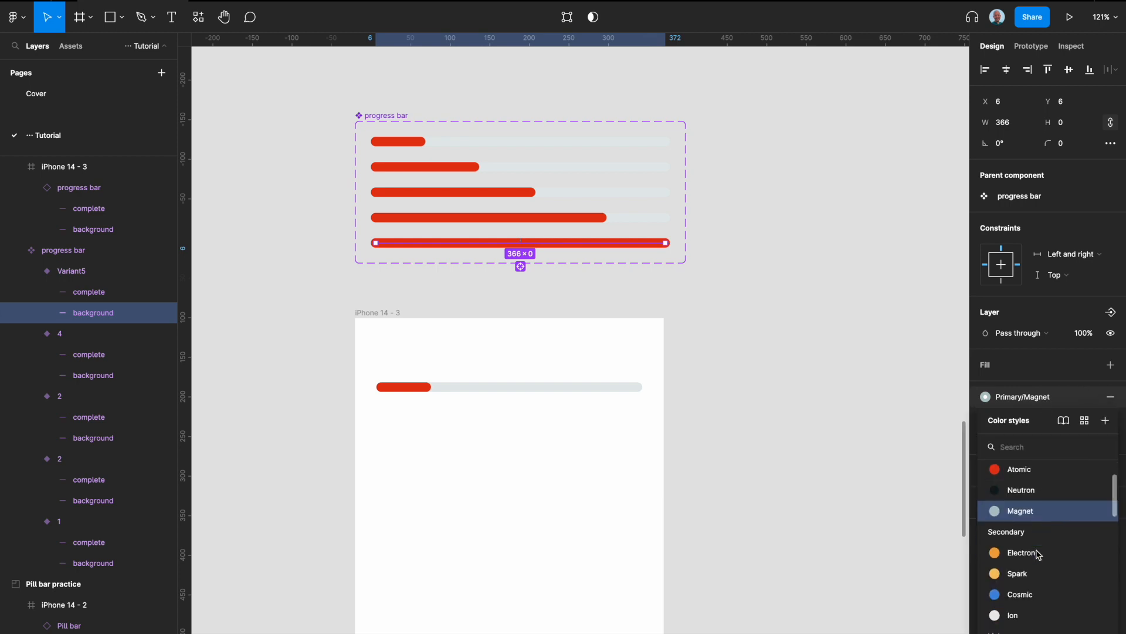
click(1009, 564)
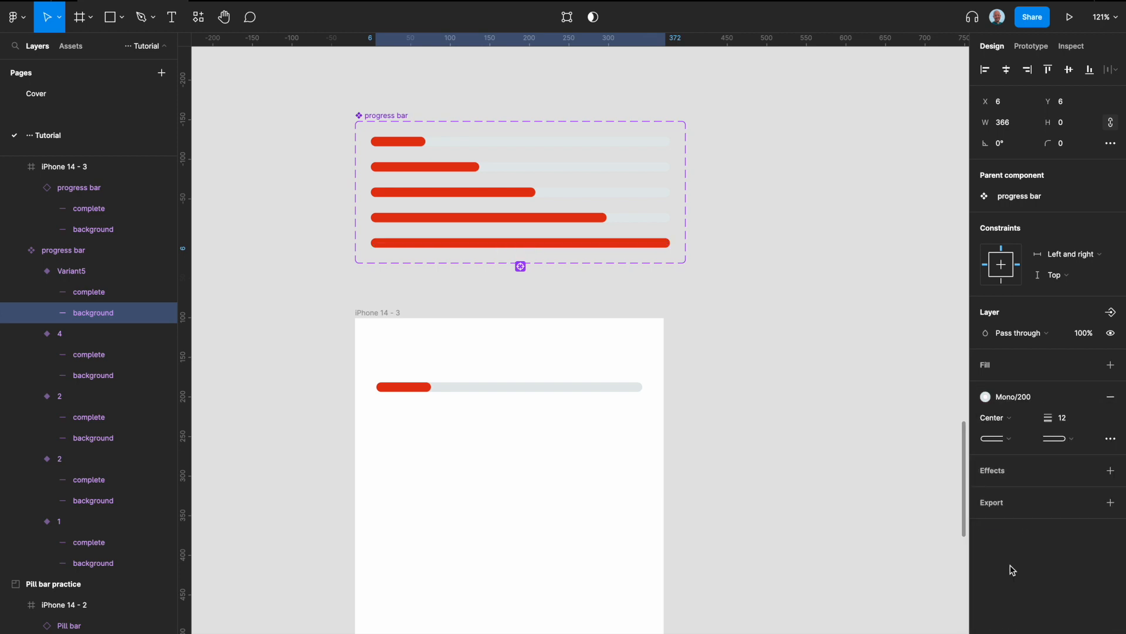
Set the Property 1 value of the fifth progress bar variant to 5.
click(90, 271)
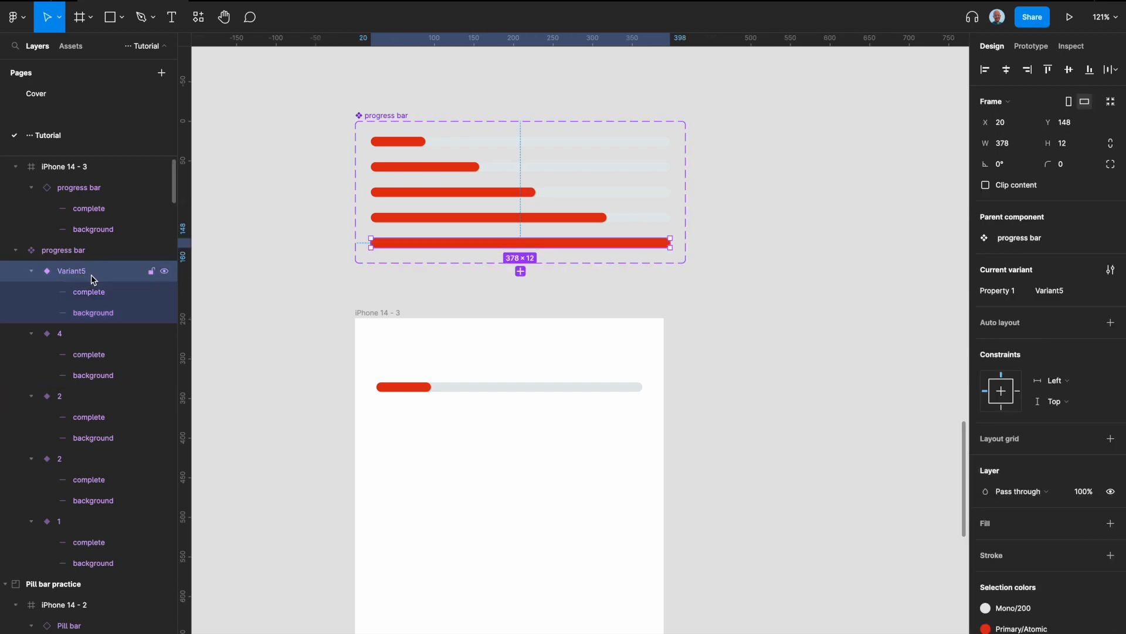
click(1065, 291)
text(5)
key(Return)
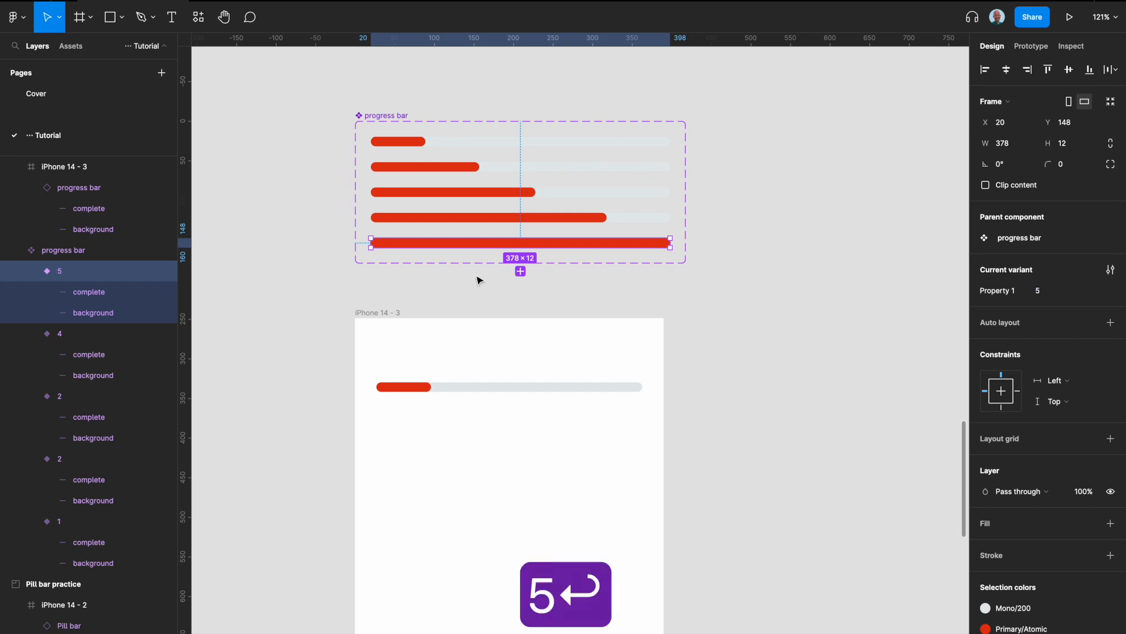
Add a flow starting point to the iPhone 14 - 3 frame and name it "progress line".
click(437, 364)
click(423, 388)
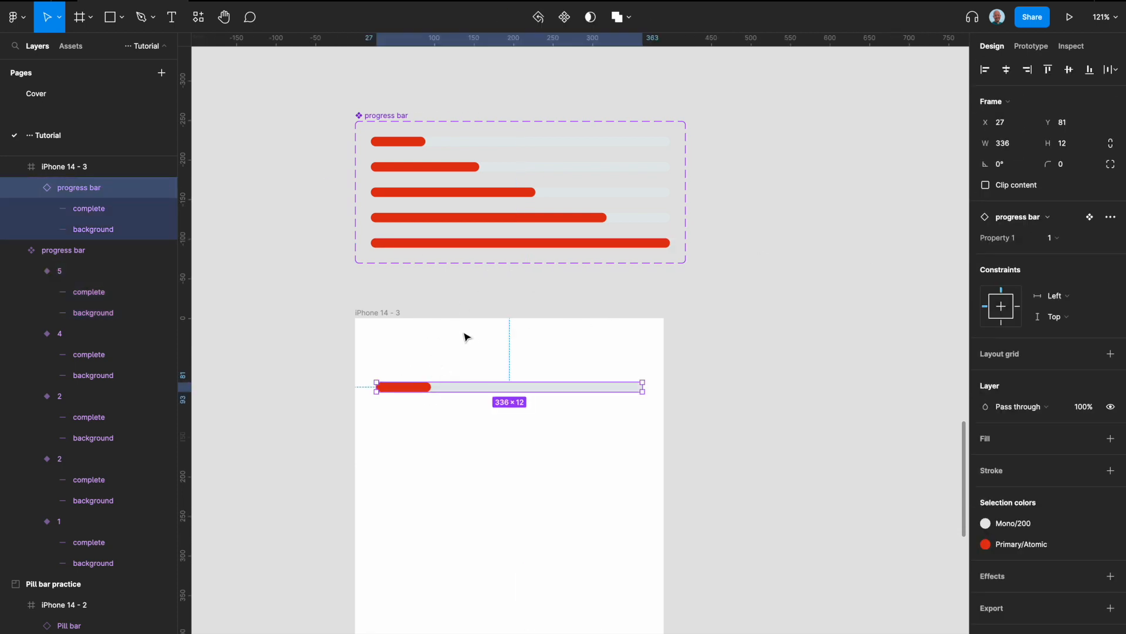
click(389, 312)
click(1031, 46)
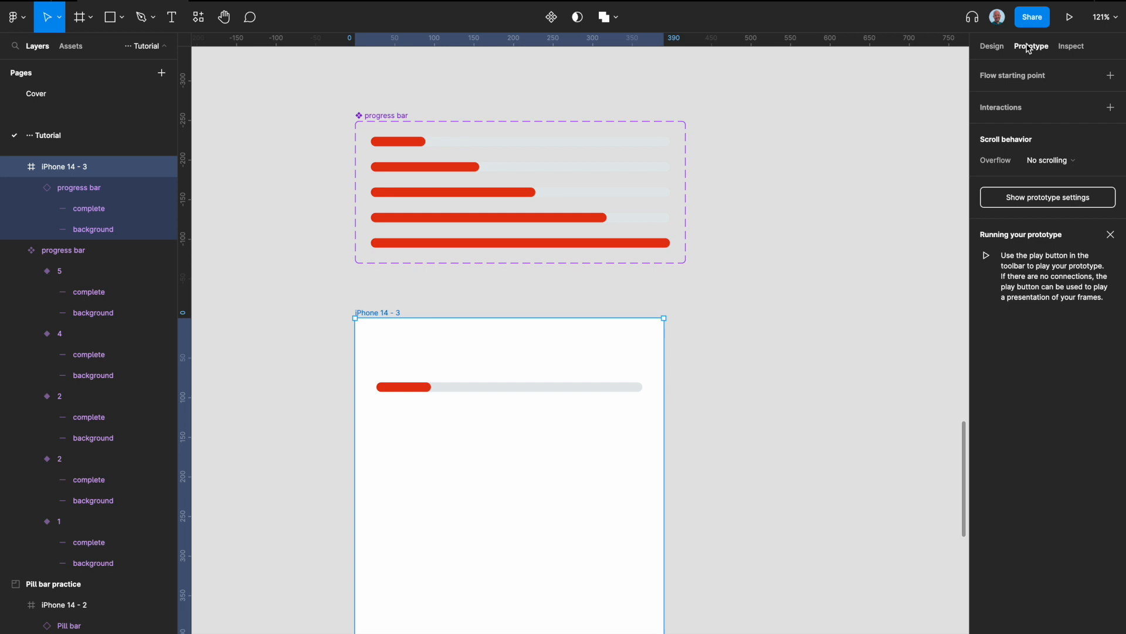
click(1114, 76)
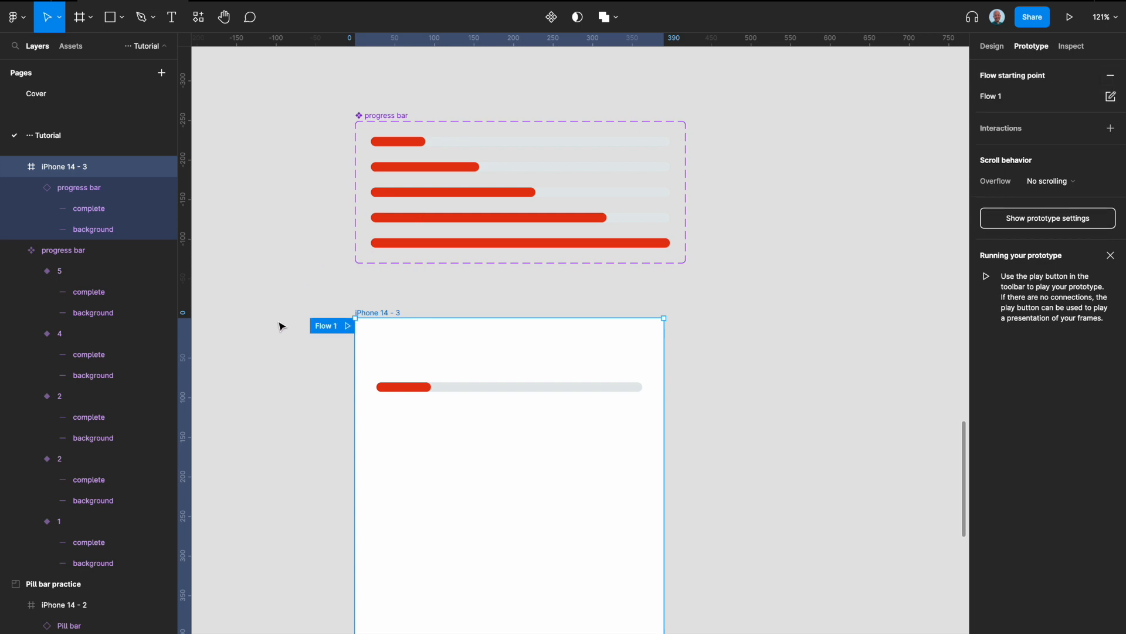
double_click(328, 326)
text(pr)
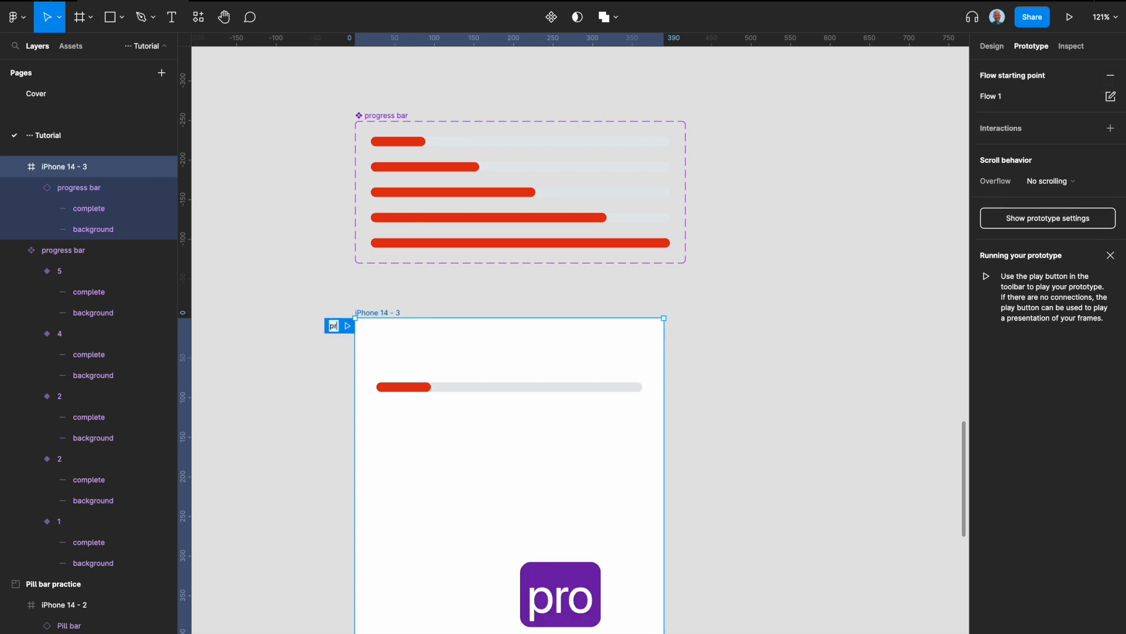
text(ogress line)
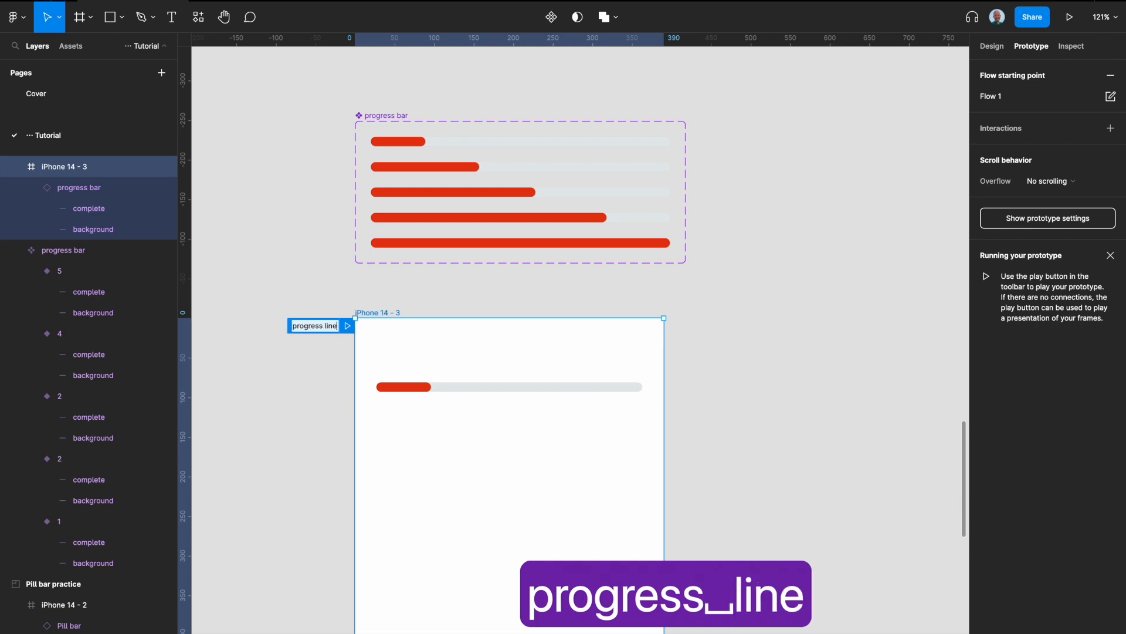
key(Return)
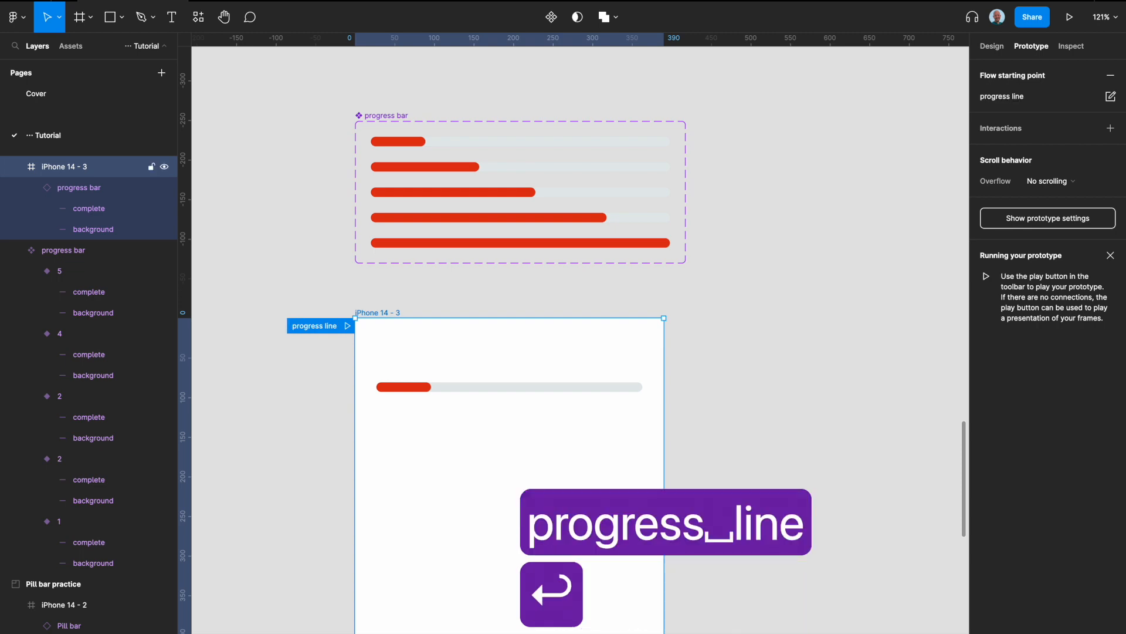
Play the progress line prototype and check the constraints of the fifth variant's complete line and the instance's background line.
click(1070, 18)
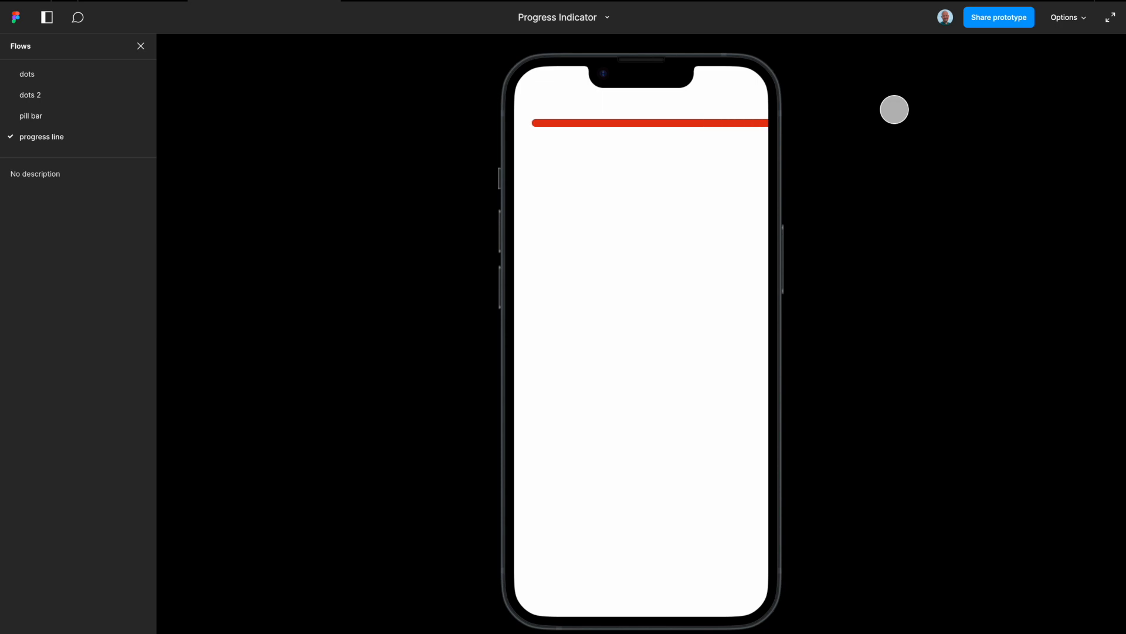
click(141, 1)
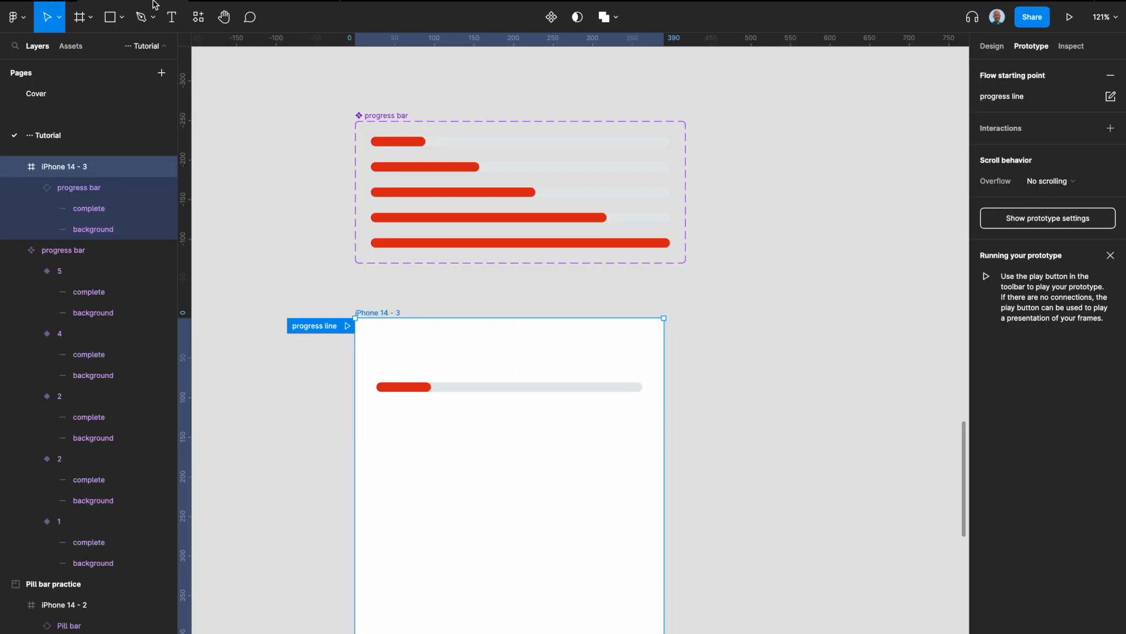
click(610, 244)
click(999, 51)
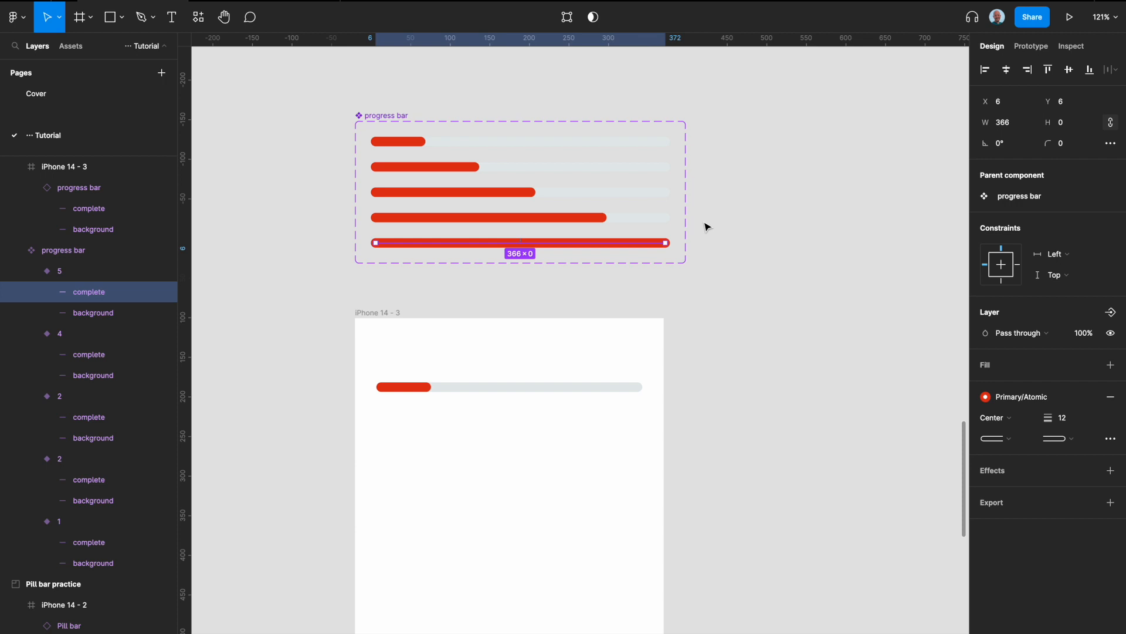
click(607, 388)
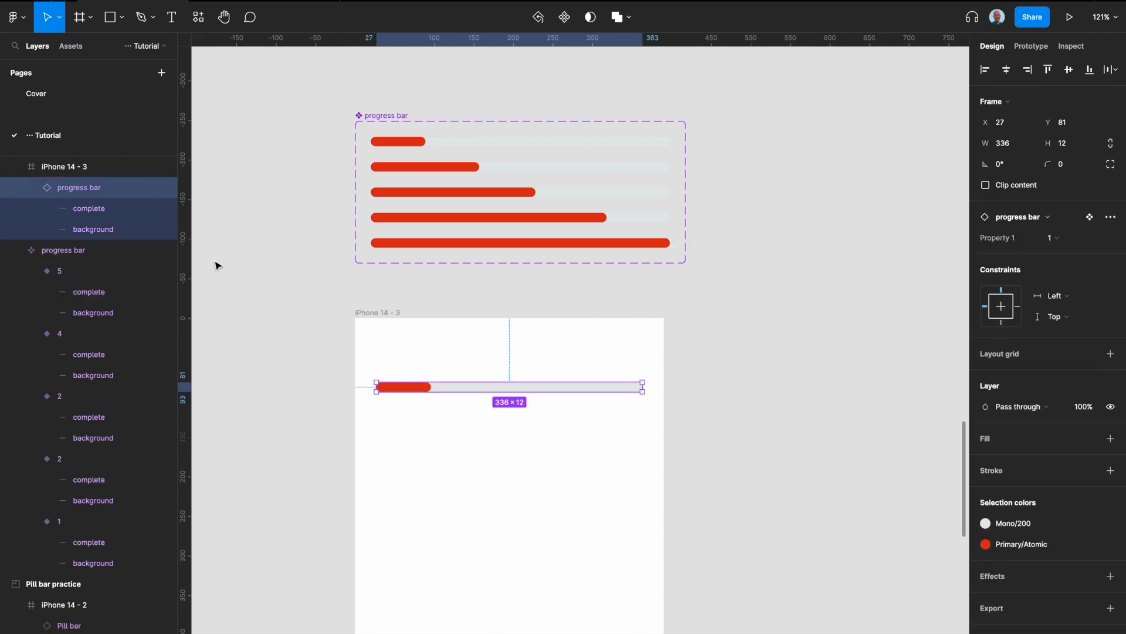
click(102, 228)
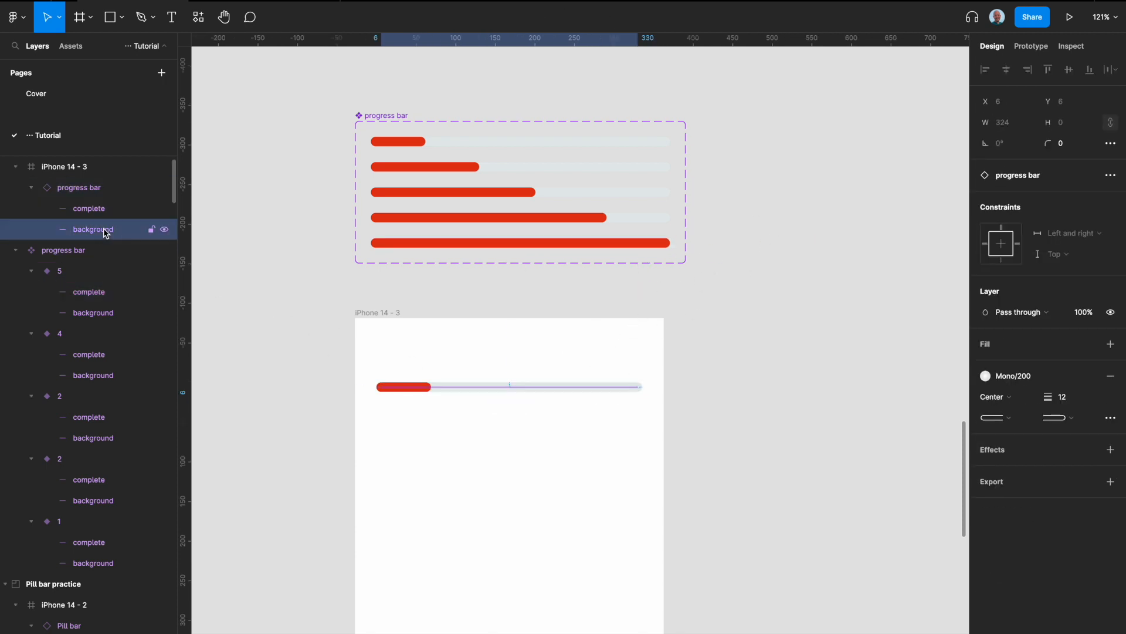
click(590, 238)
Change the horizontal constraint of the progress bar instance in the iPhone frame and replay the prototype from the start.
click(585, 387)
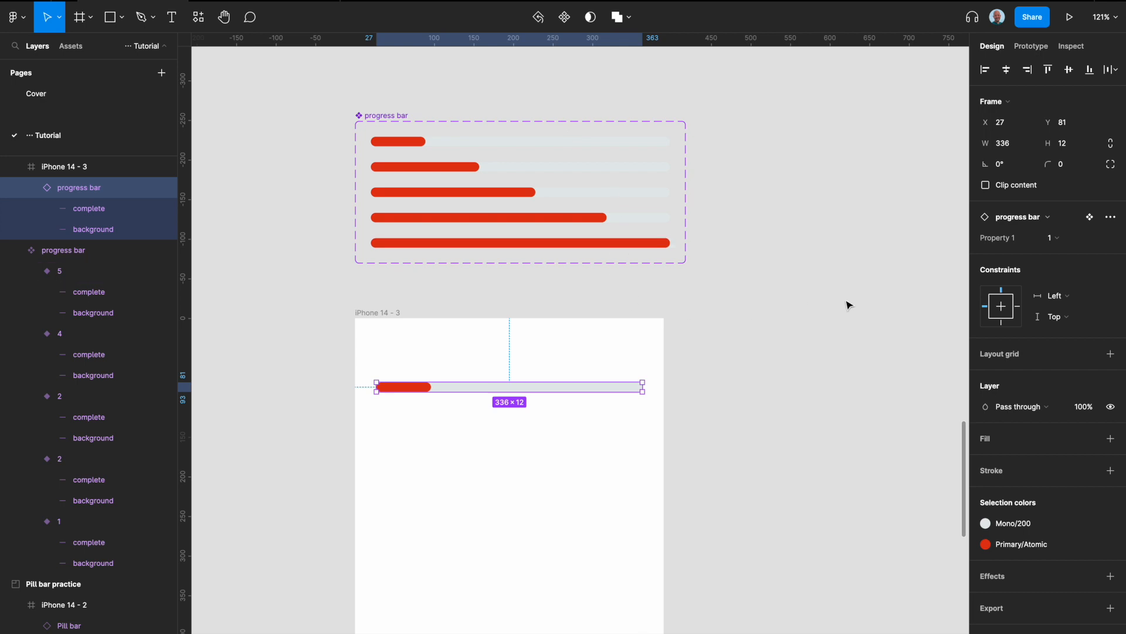
shift+click(1020, 307)
click(808, 329)
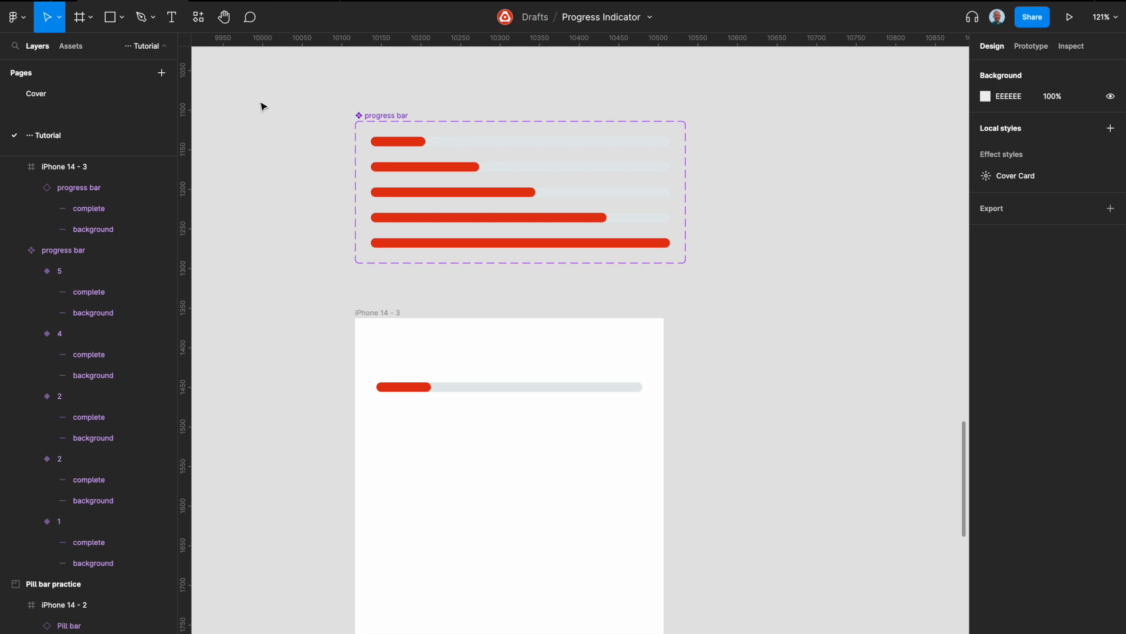
click(260, 2)
key(r)
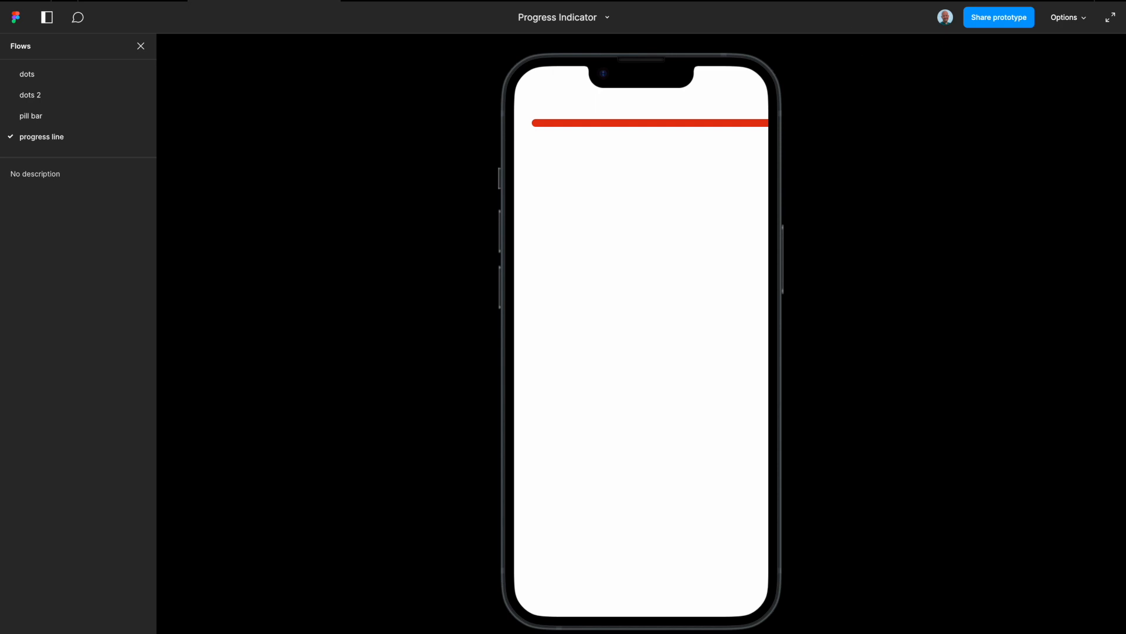
click(133, 2)
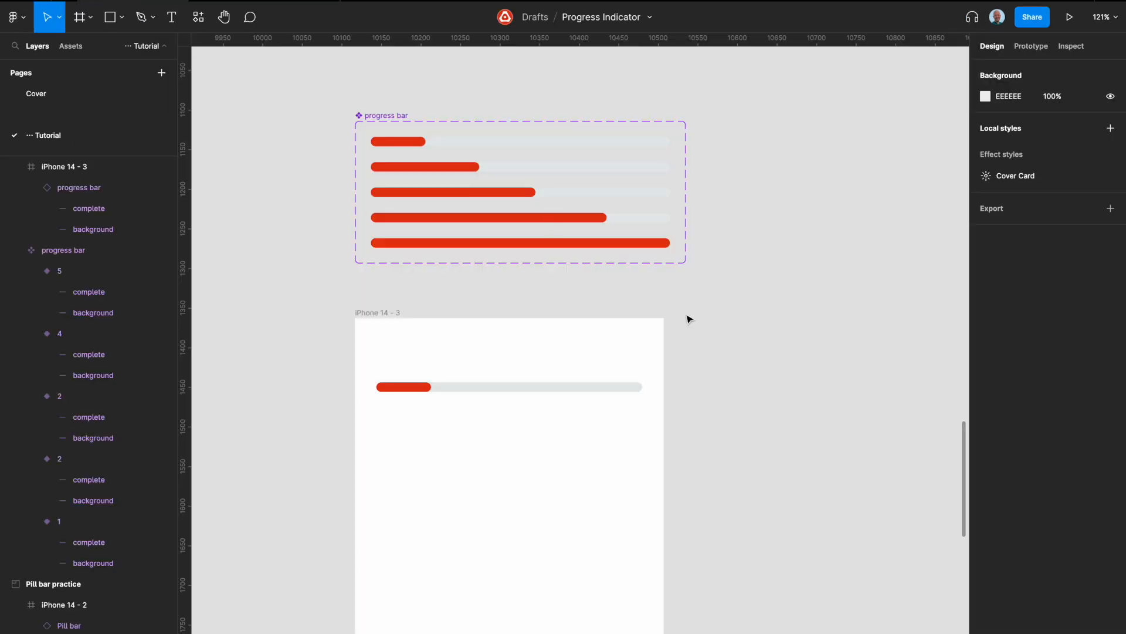
Set the horizontal constraint of the fifth variant's complete line to Left and right, and replay the prototype.
click(645, 243)
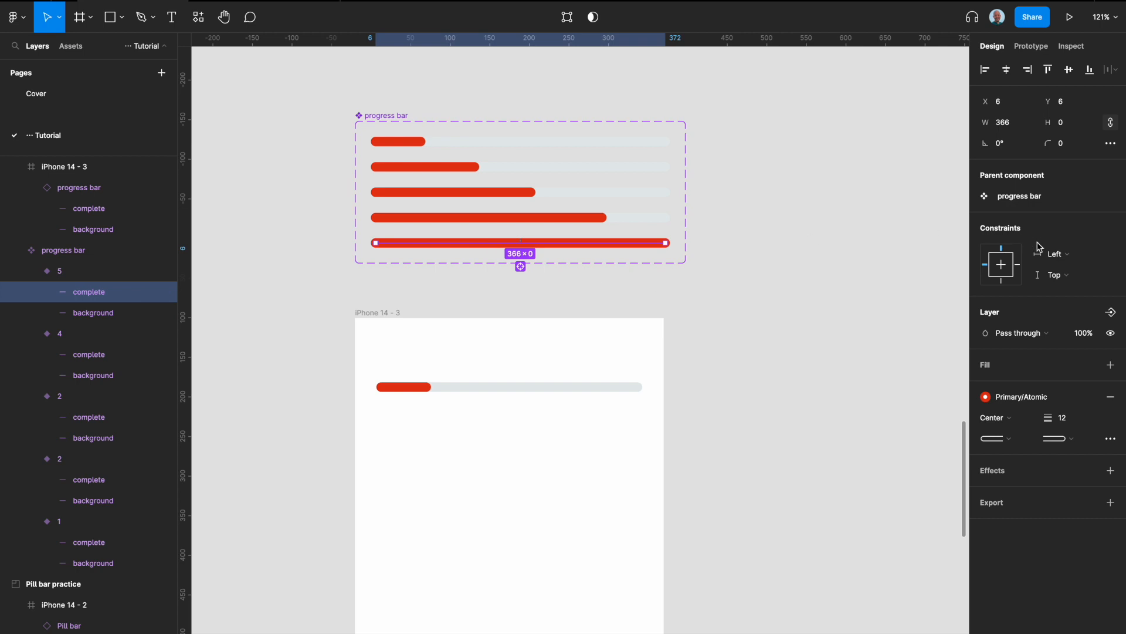
shift+click(1019, 266)
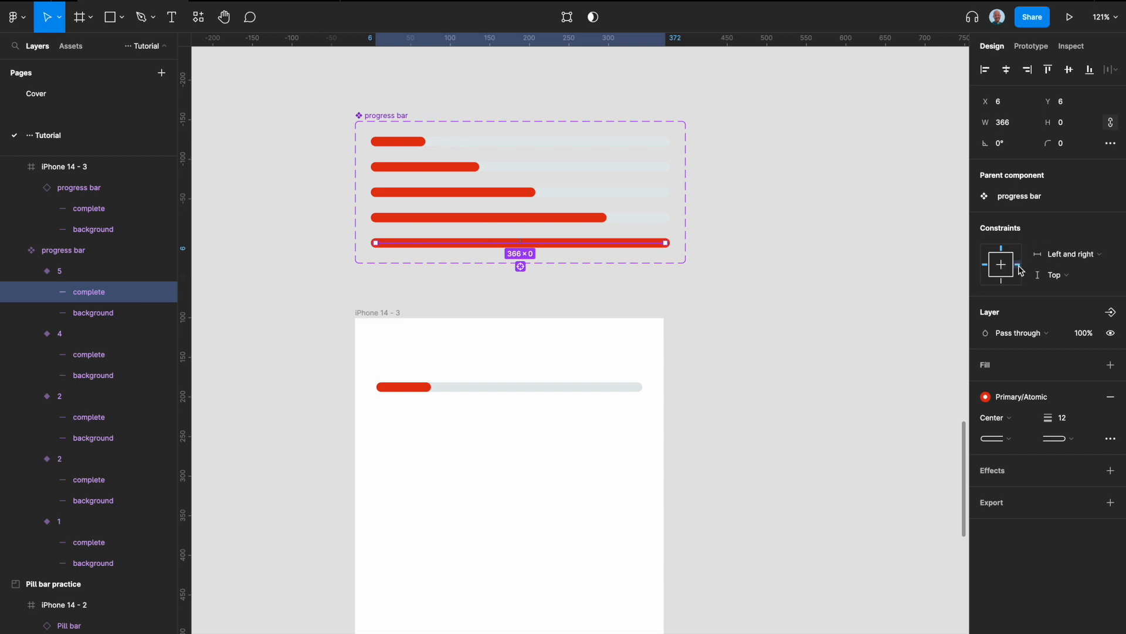
click(280, 2)
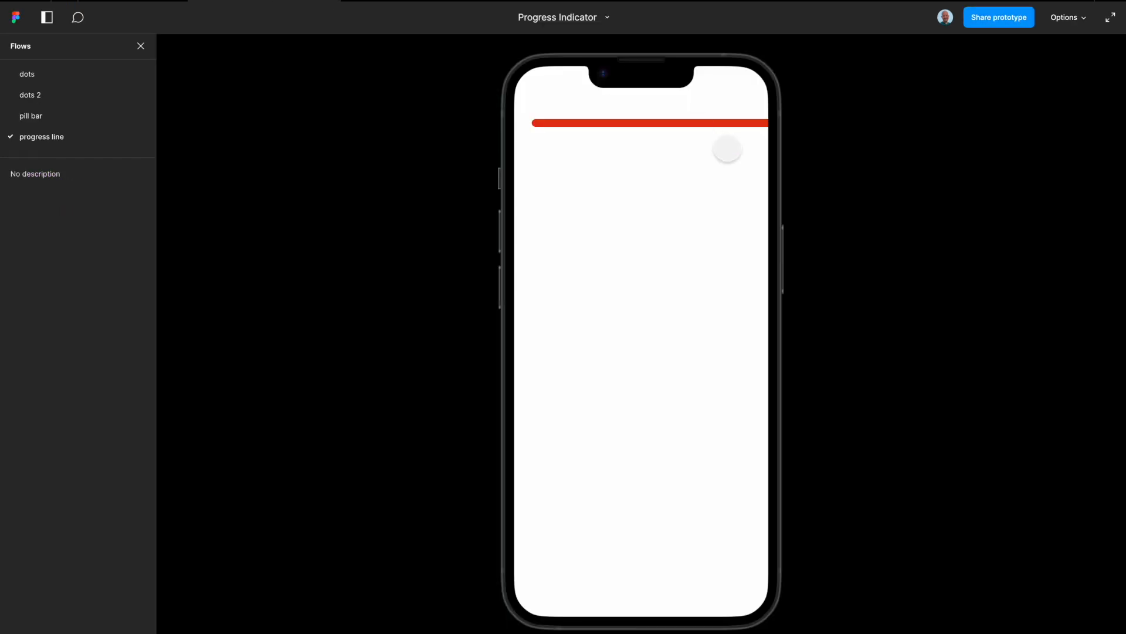
key(r)
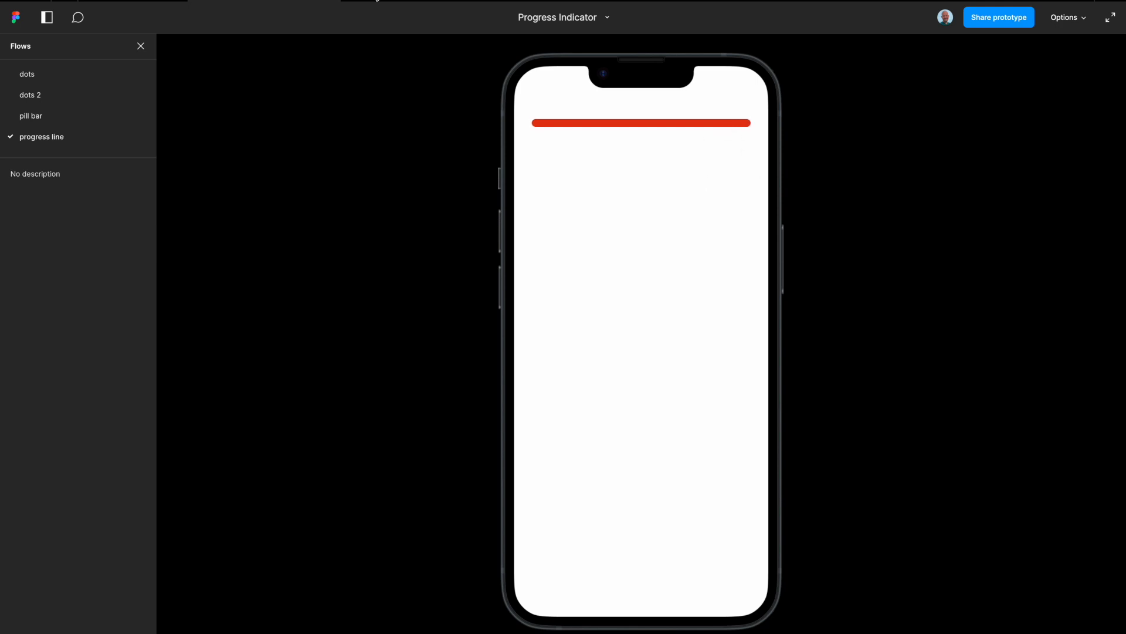
click(143, 2)
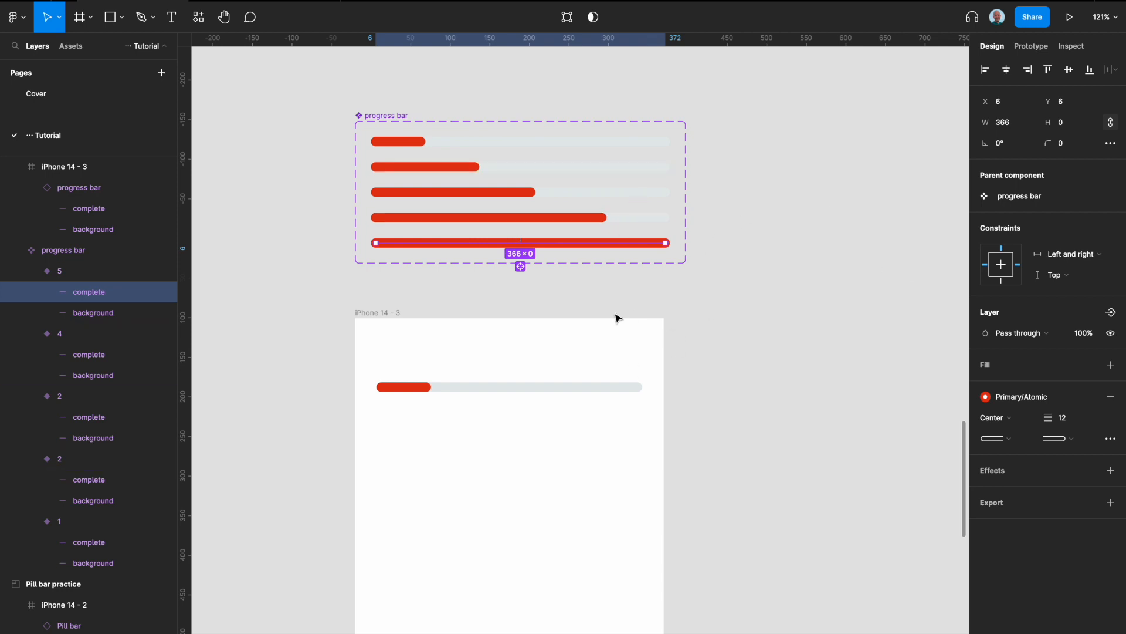
click(707, 315)
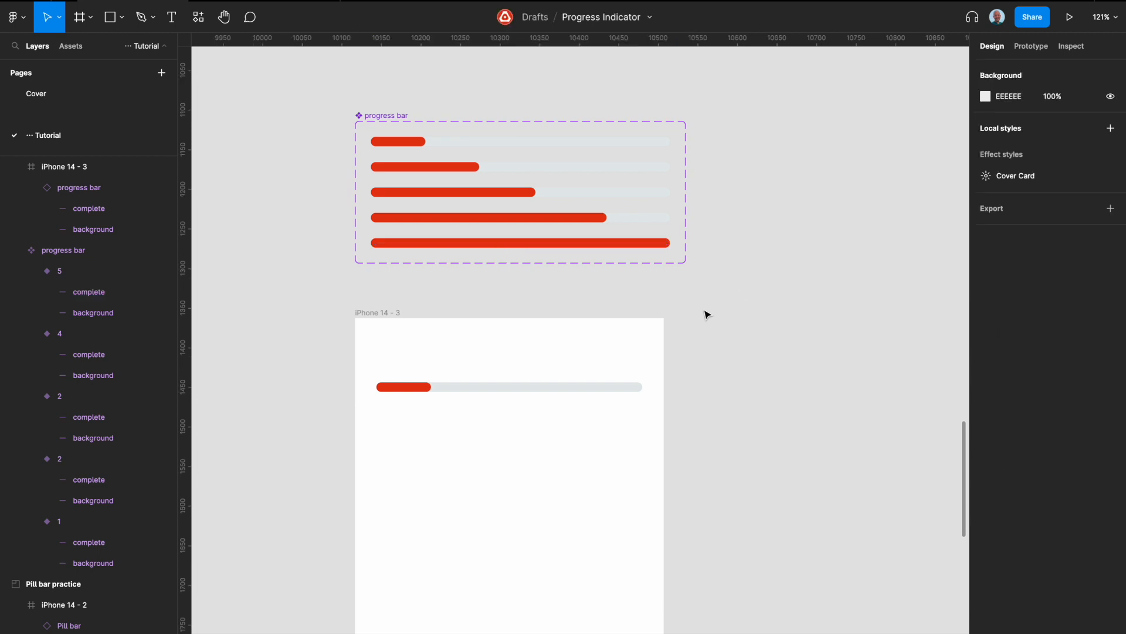
scroll(382, 316, down, 4)
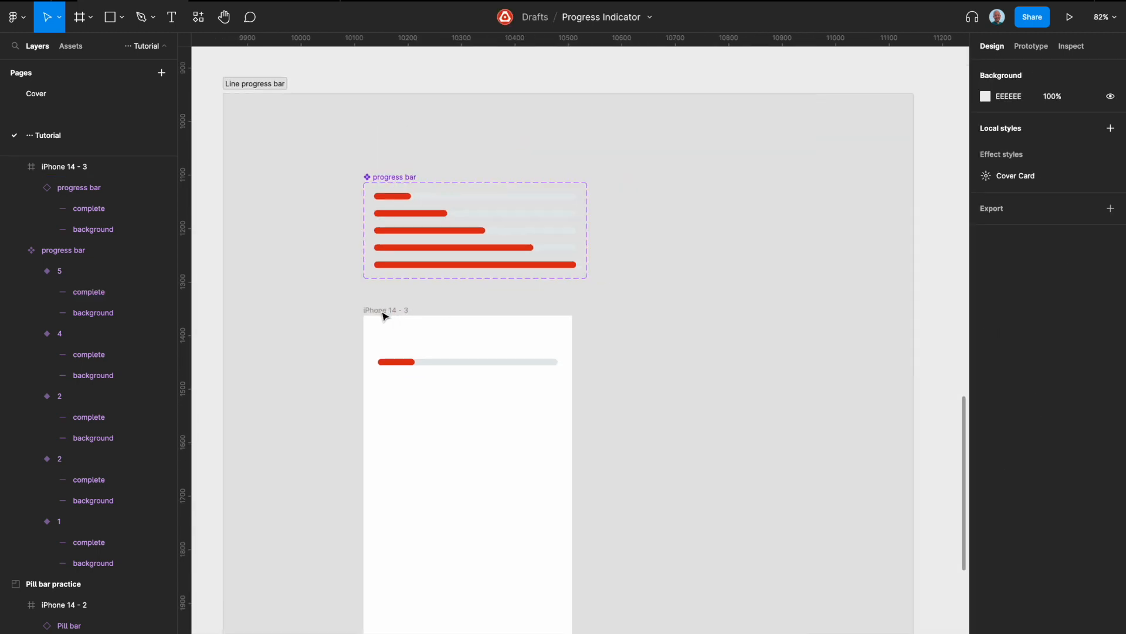
scroll(382, 315, down, 1)
scroll(382, 316, down, 2)
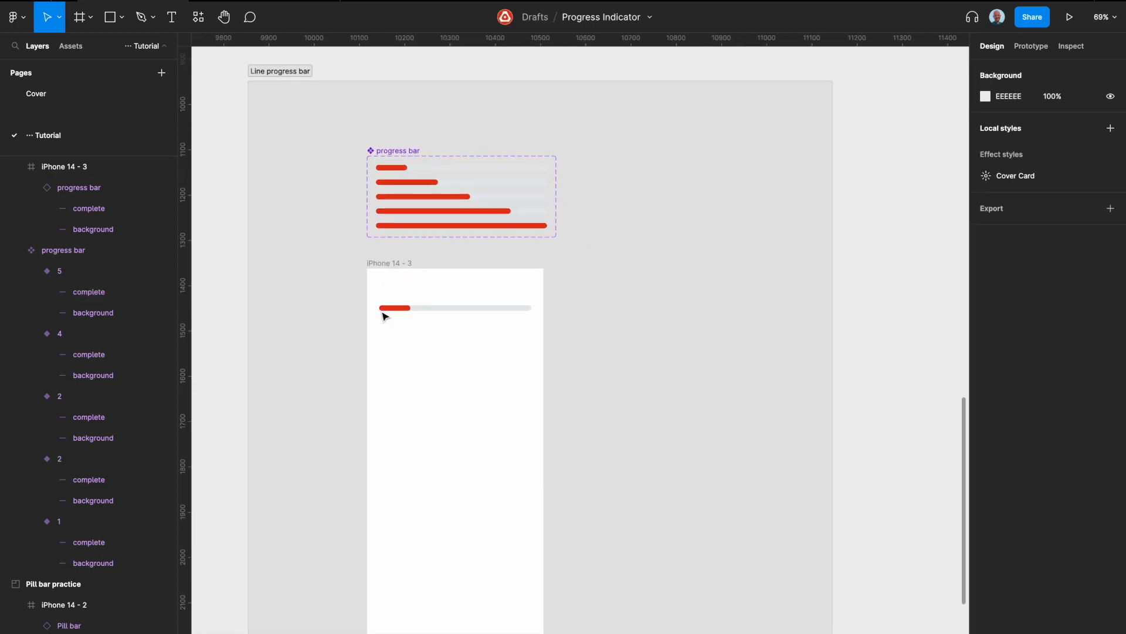